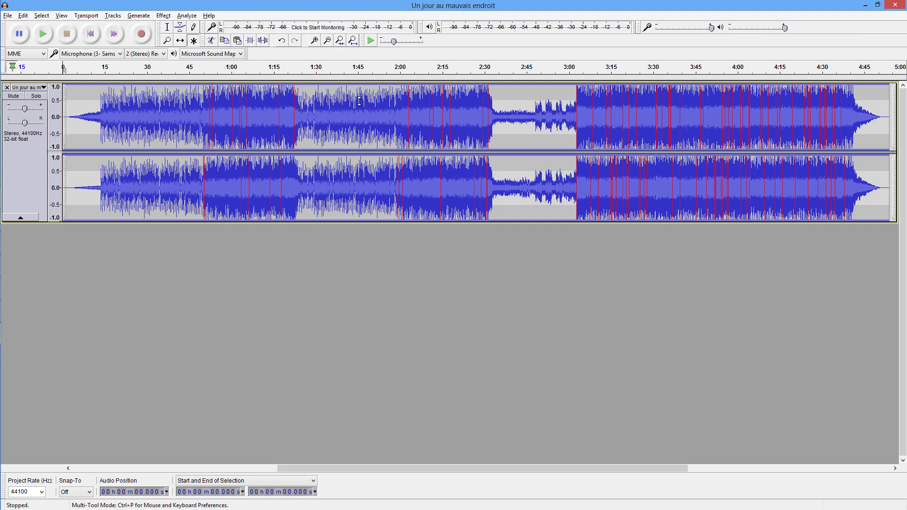
Step: Play the song from 1:31.874 with the playback volume lowered to about 0.45
left_click(321, 116)
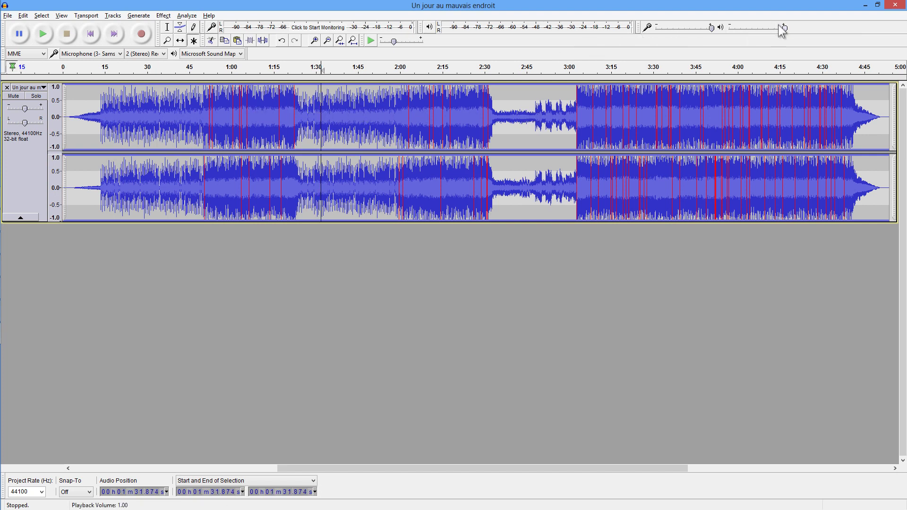
left_click(748, 27)
left_click(45, 35)
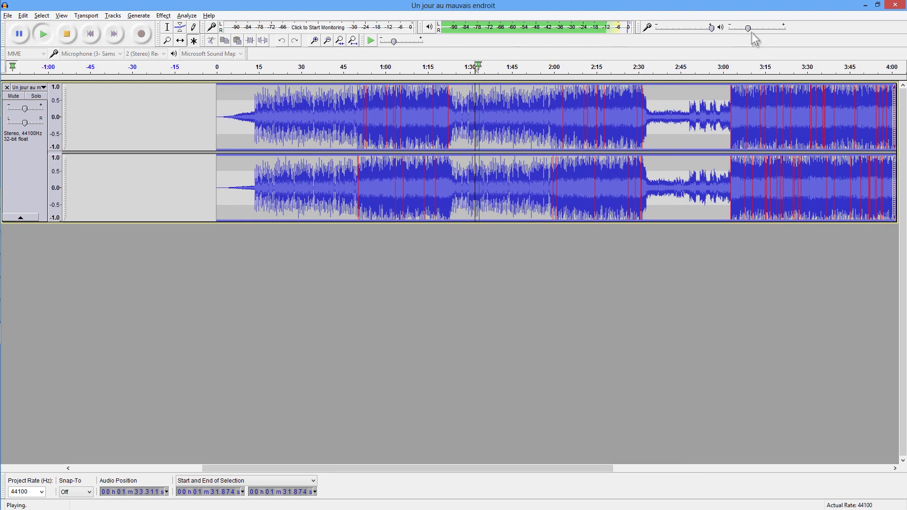
left_click_drag(747, 29, 754, 30)
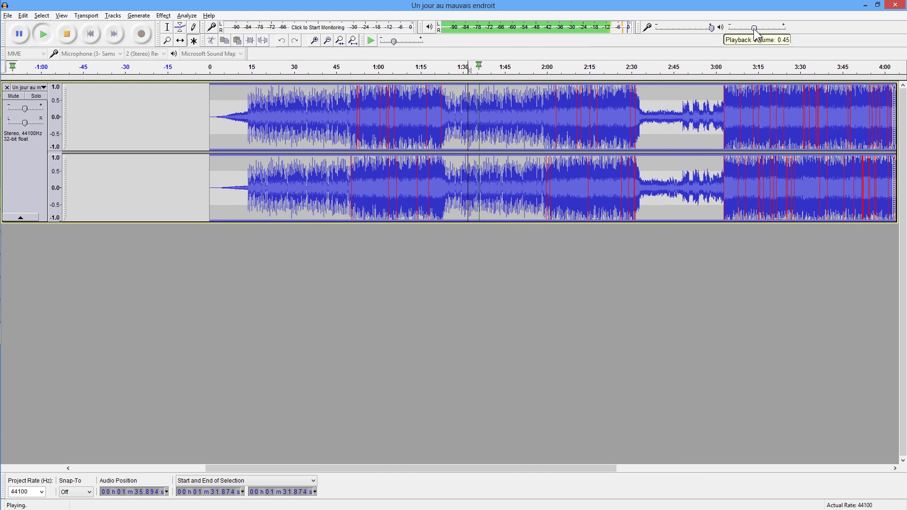
Step: Stop playback, open Kn0ck0ut on the song and load its Defaults factory preset
left_click(67, 35)
left_click(163, 16)
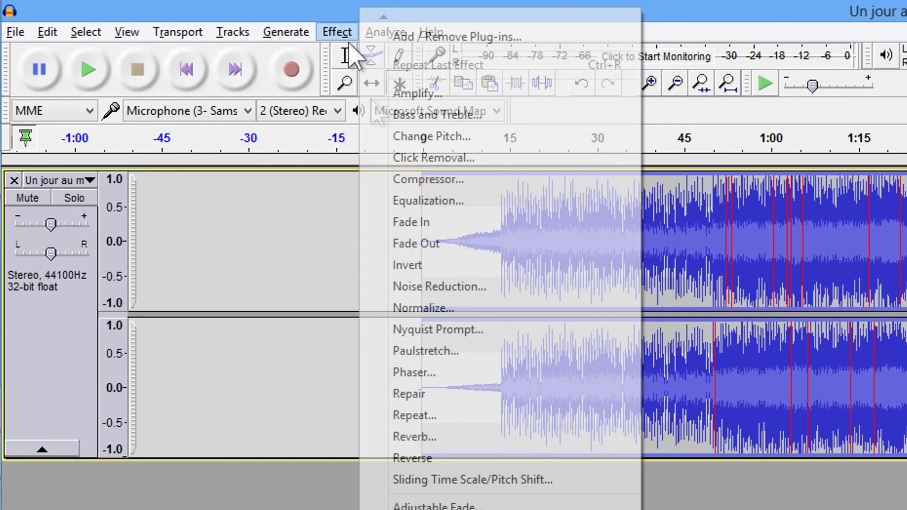
left_click(461, 462)
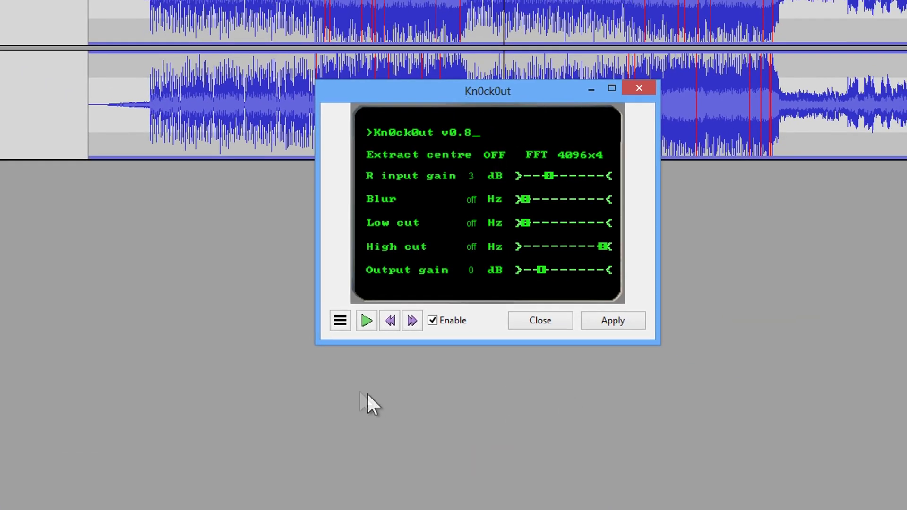
left_click(340, 321)
mouse_move(373, 396)
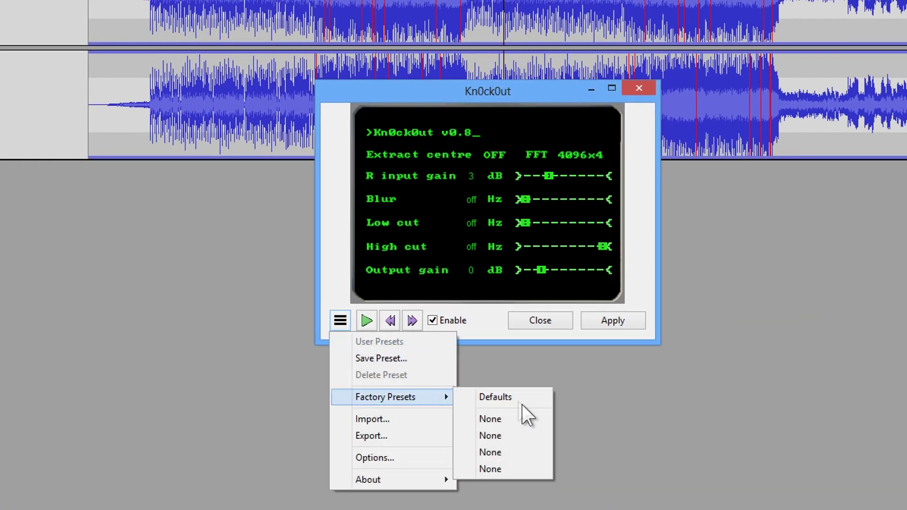
left_click(514, 398)
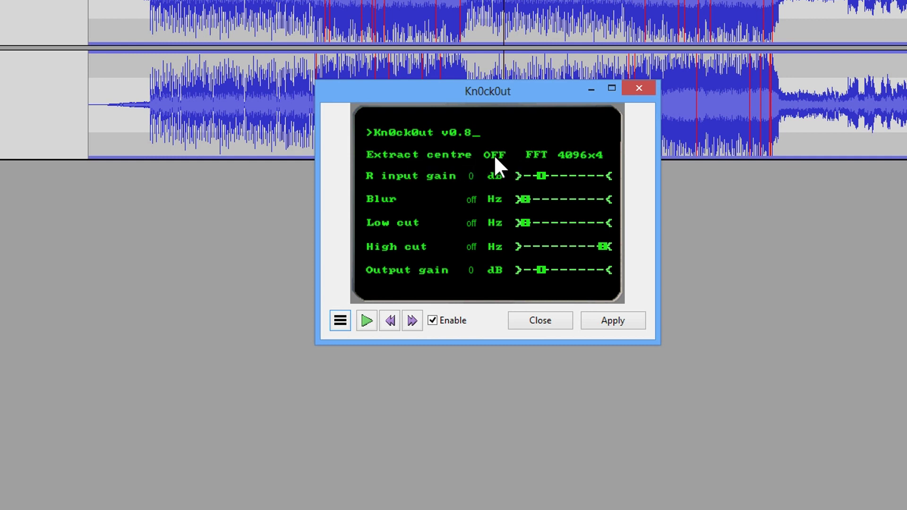
Step: Preview Kn0ck0ut while raising its output gain to 7 dB, then stop
left_click(368, 322)
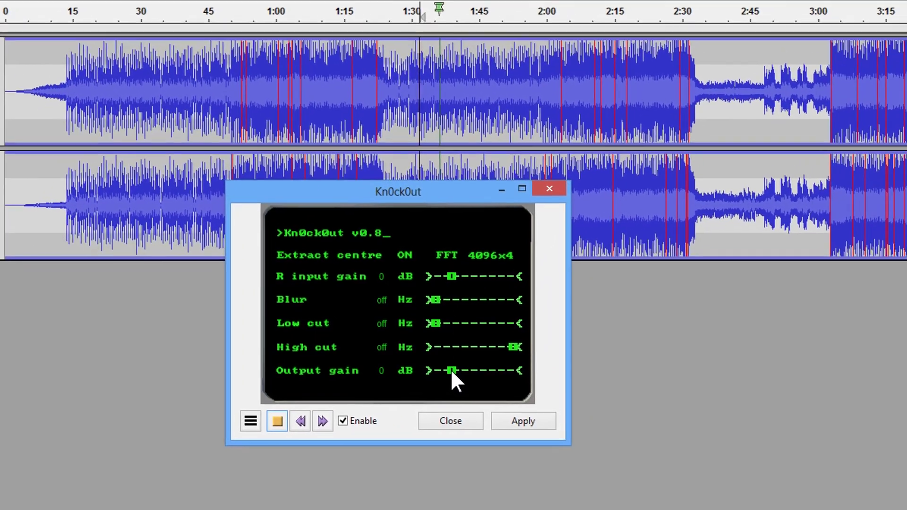
left_click_drag(498, 316, 508, 317)
left_click_drag(462, 371, 476, 371)
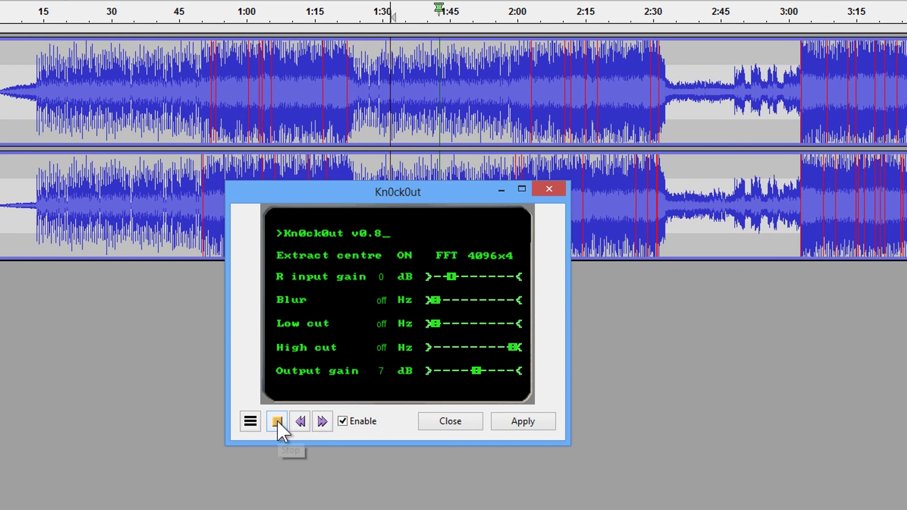
left_click(276, 420)
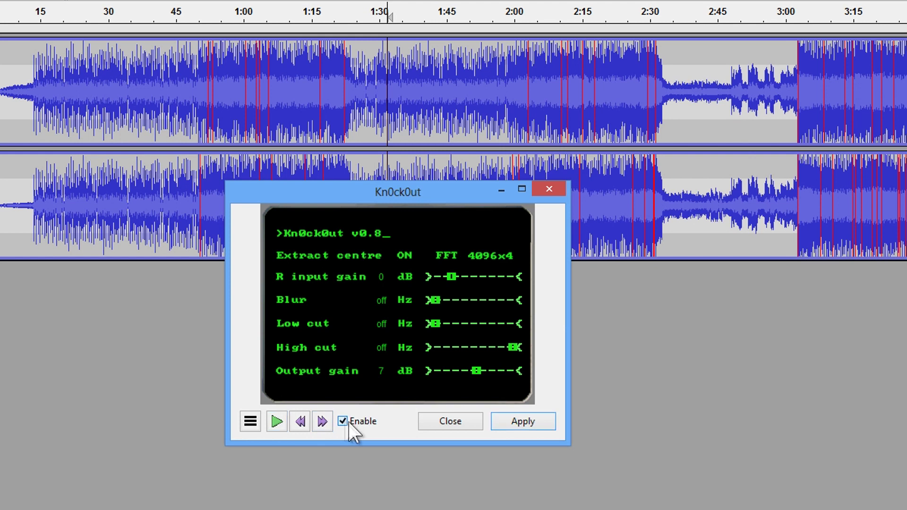
Step: Preview the song with Kn0ck0ut bypassed, then move the play position to about 2:33
left_click(348, 423)
left_click(277, 420)
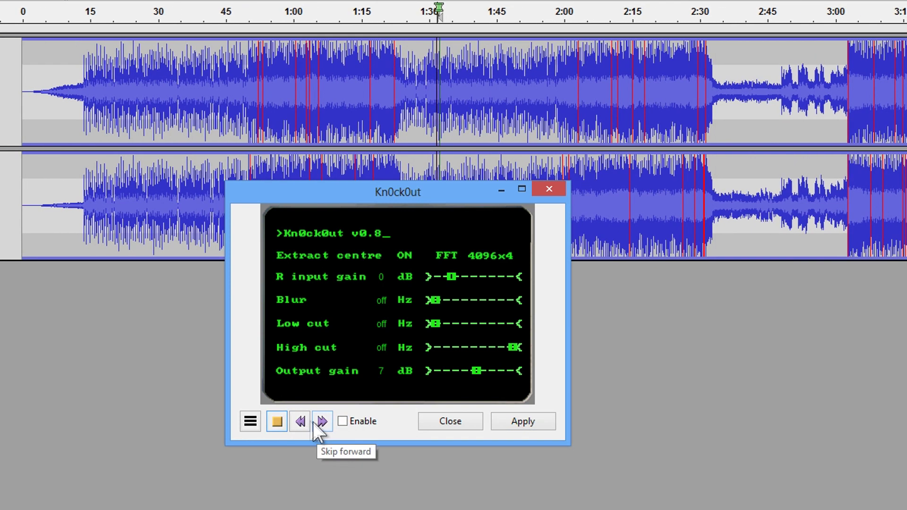
left_click(277, 421)
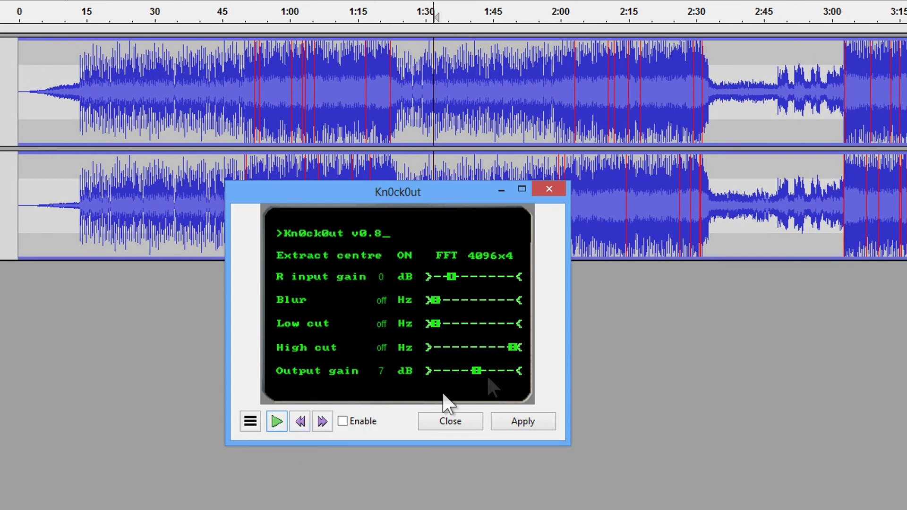
left_click(711, 100)
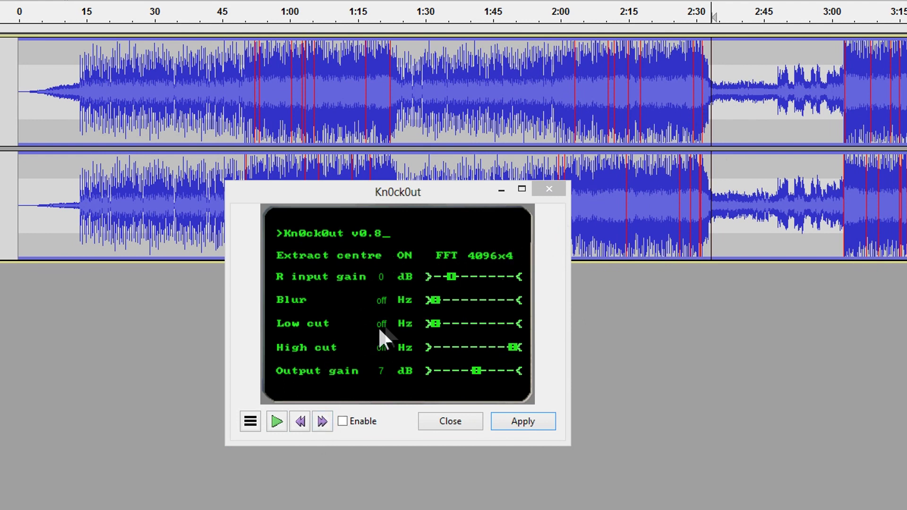
Step: Preview from 2:33 while toggling Kn0ck0ut's Enable off and back on
left_click(277, 421)
left_click(348, 421)
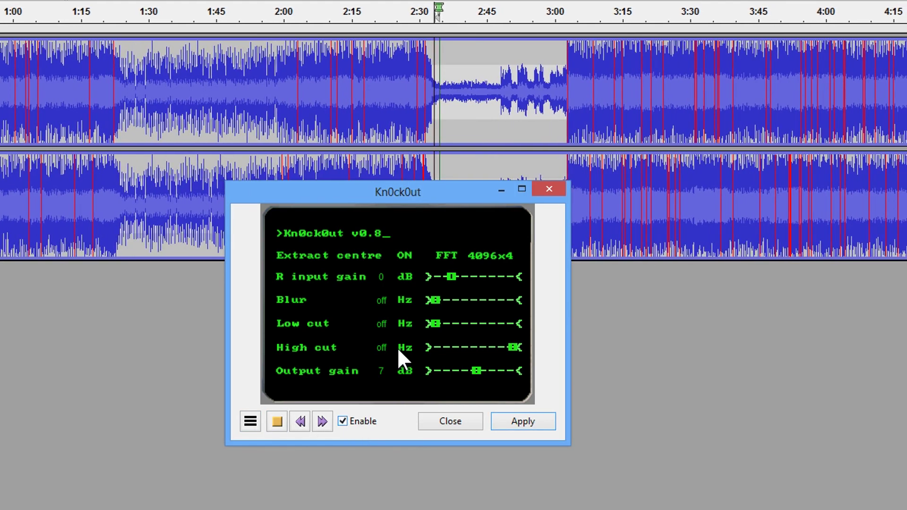
left_click(347, 421)
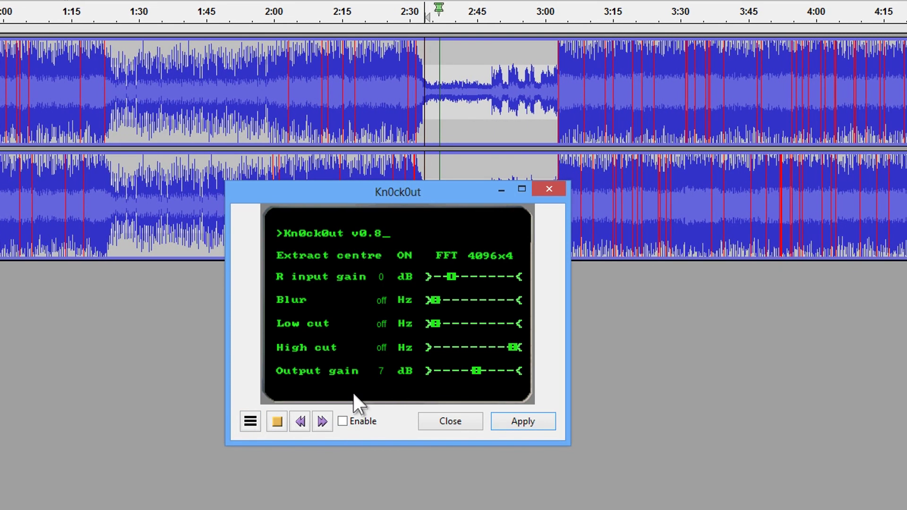
left_click(344, 420)
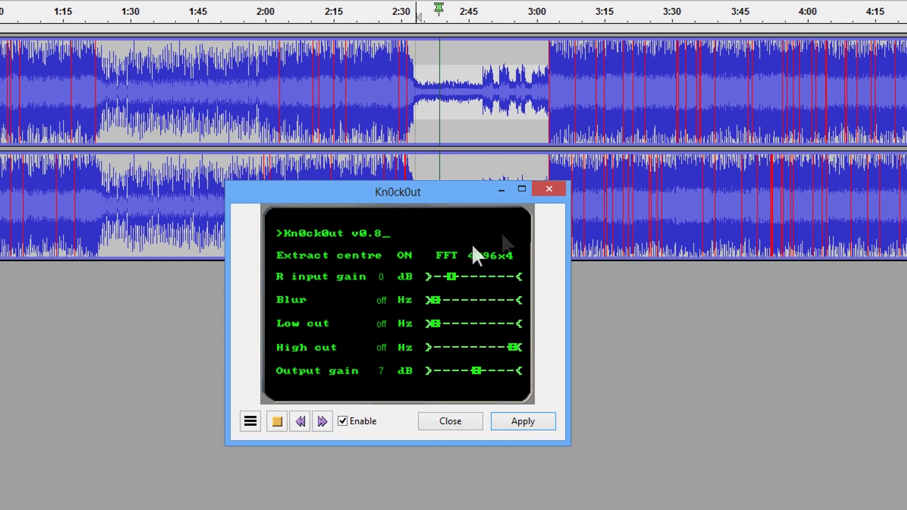
Step: Move the Kn0ck0ut window lower and raise R input gain to 4 dB, then stop the preview
left_click_drag(476, 191, 491, 258)
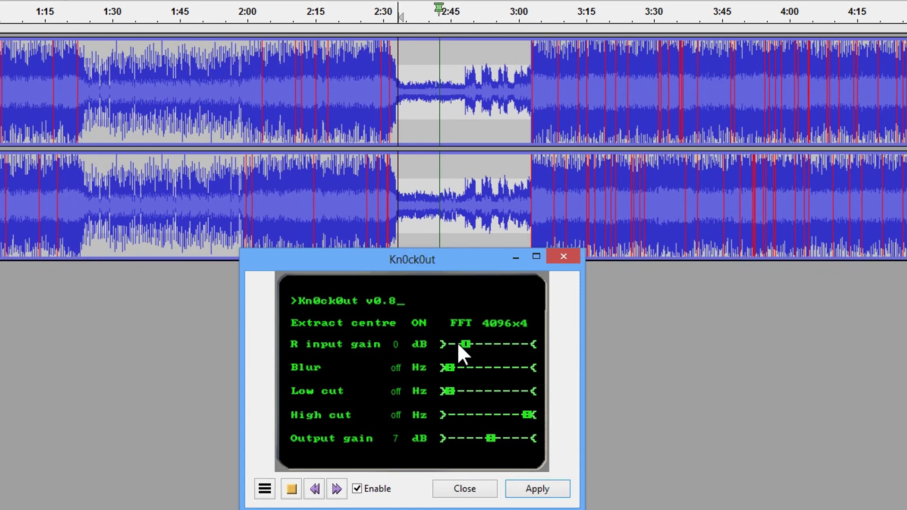
left_click_drag(469, 344, 477, 344)
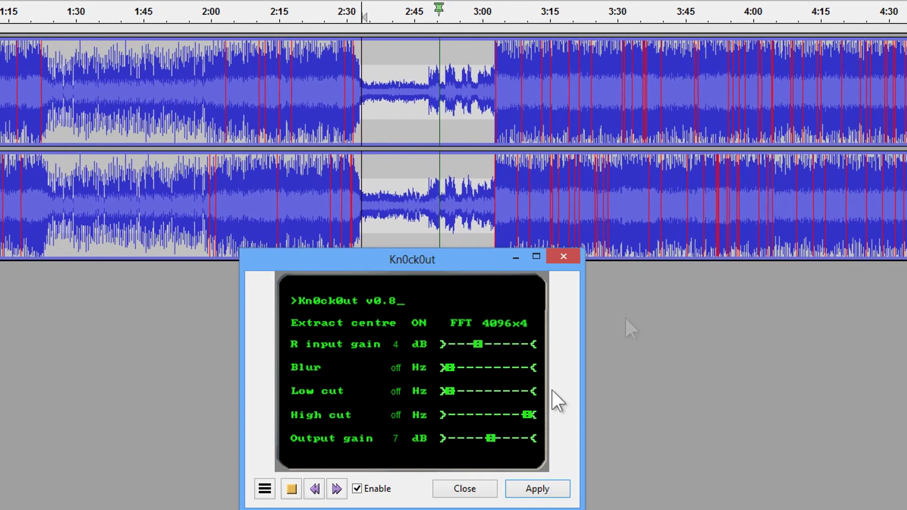
key("alt+Tab")
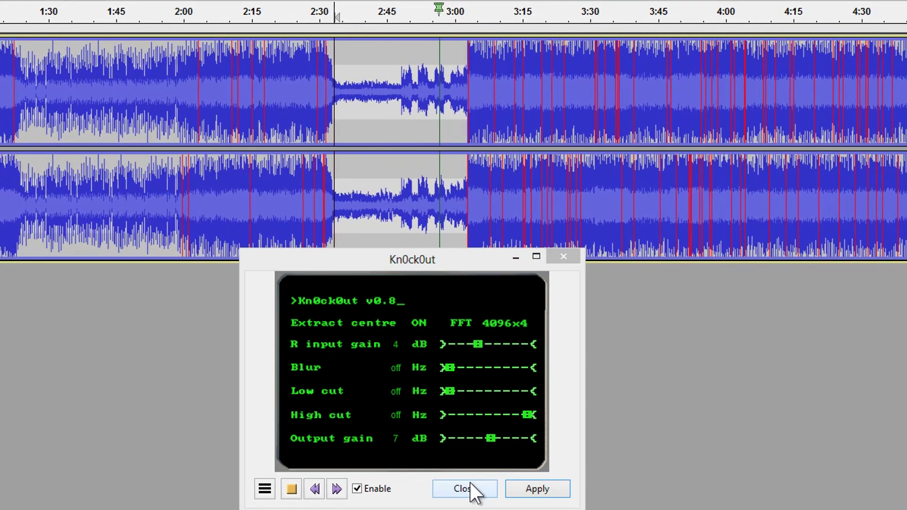
left_click(296, 490)
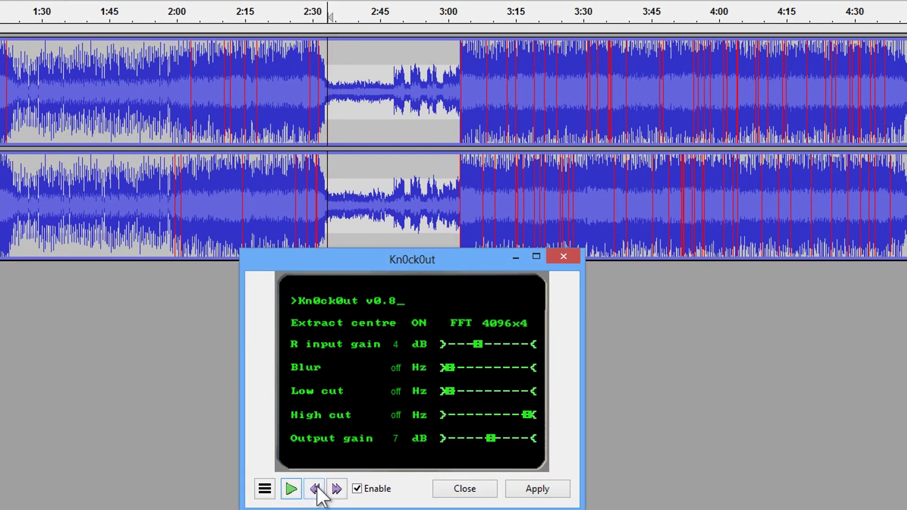
Step: Preview the song bypassed, re-enable Kn0ck0ut mid-playback, then set playback to start near 1:40
left_click(356, 489)
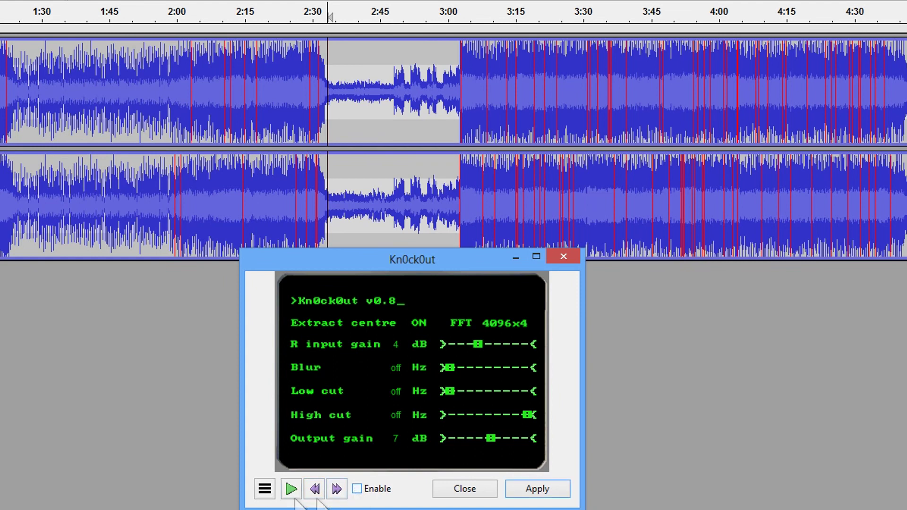
left_click(291, 489)
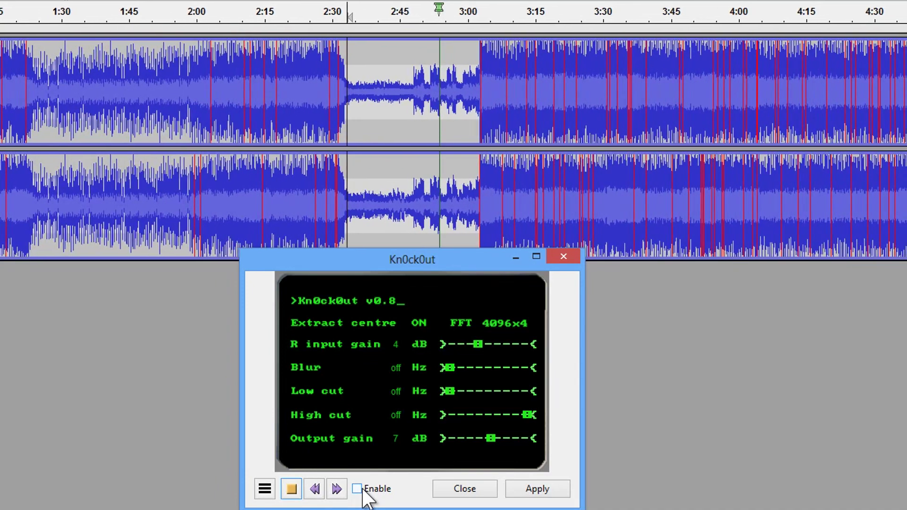
left_click(360, 489)
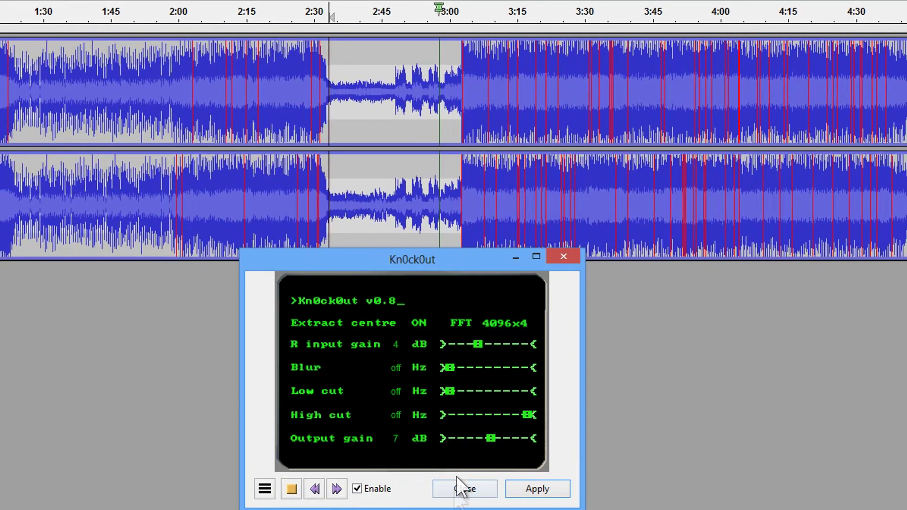
left_click(291, 489)
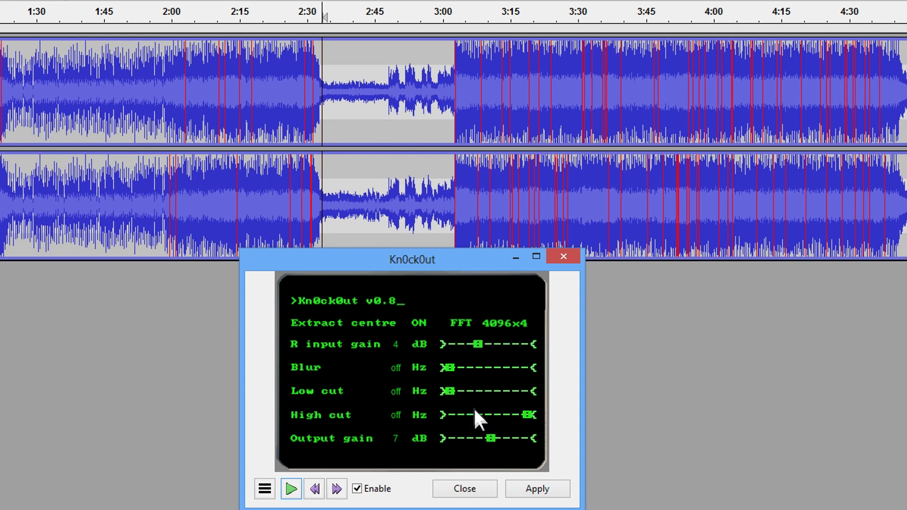
left_click(69, 97)
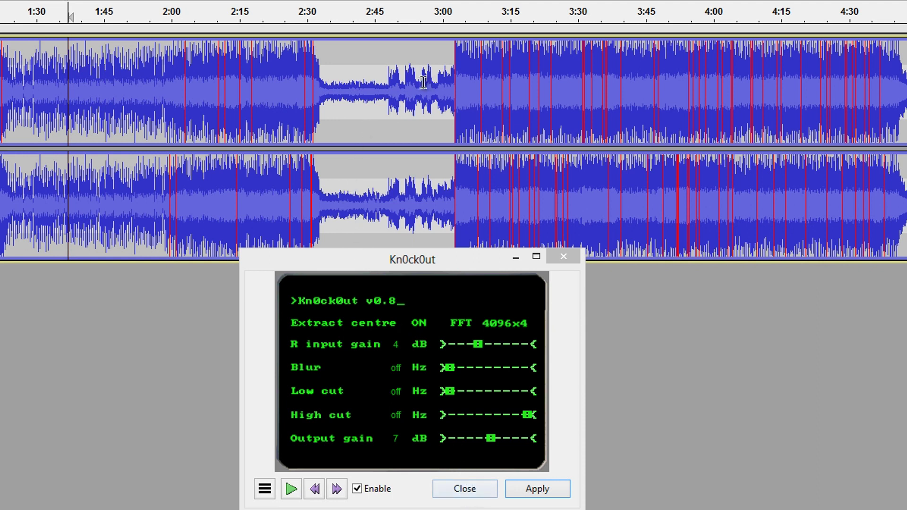
Step: Select the passage from 2:48 to 3:00 and preview Kn0ck0ut on it
left_click(386, 90)
left_click_drag(385, 90, 442, 93)
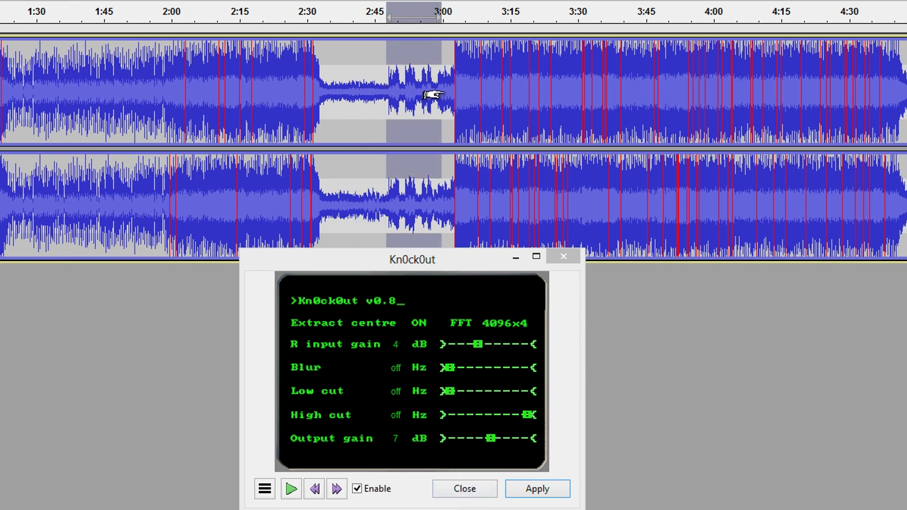
left_click(293, 491)
left_click(291, 489)
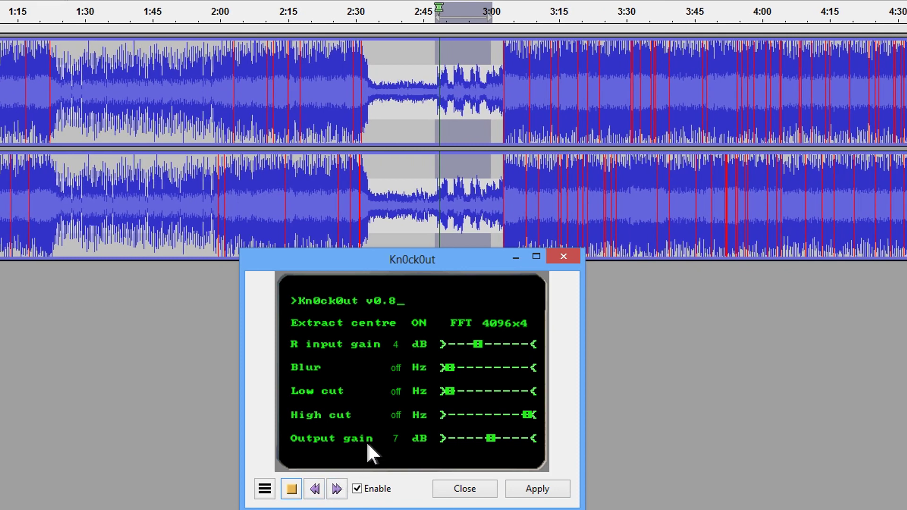
Step: Close Kn0ck0ut unapplied, stop playback and place the cursor near 3:01
left_click(457, 486)
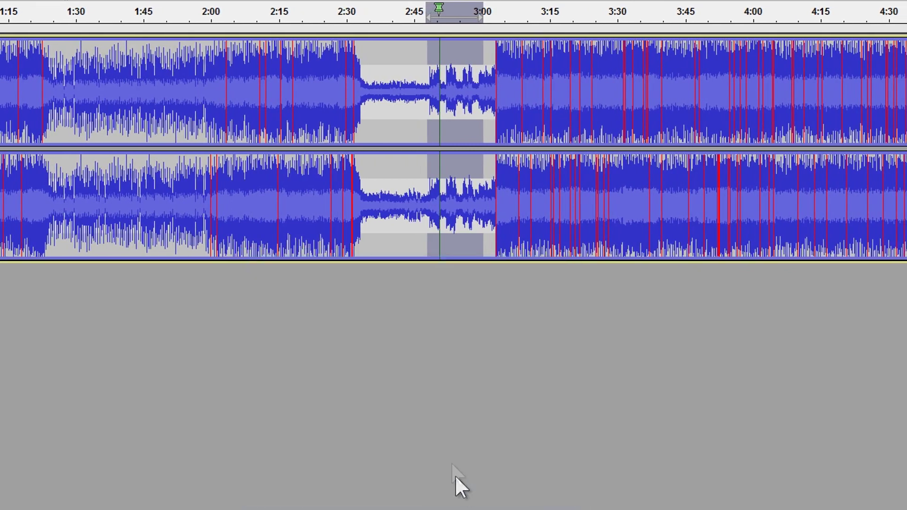
key("space")
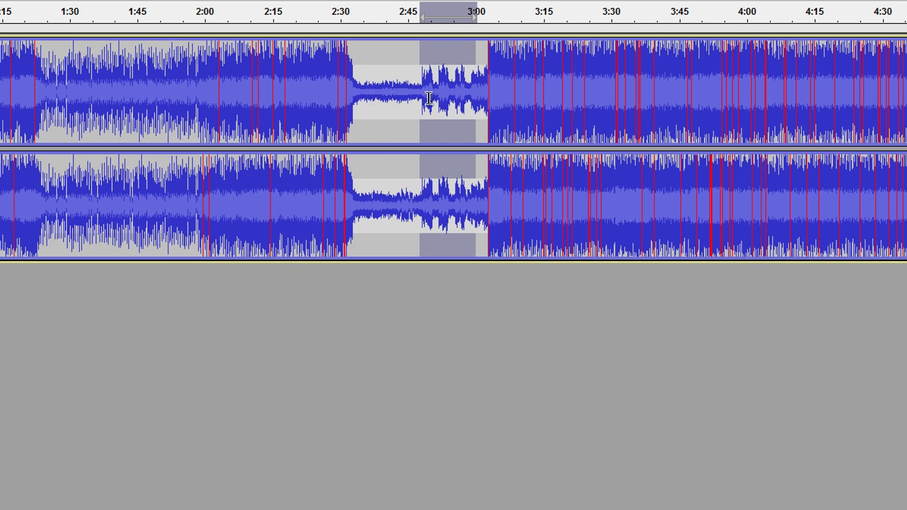
left_click(481, 92)
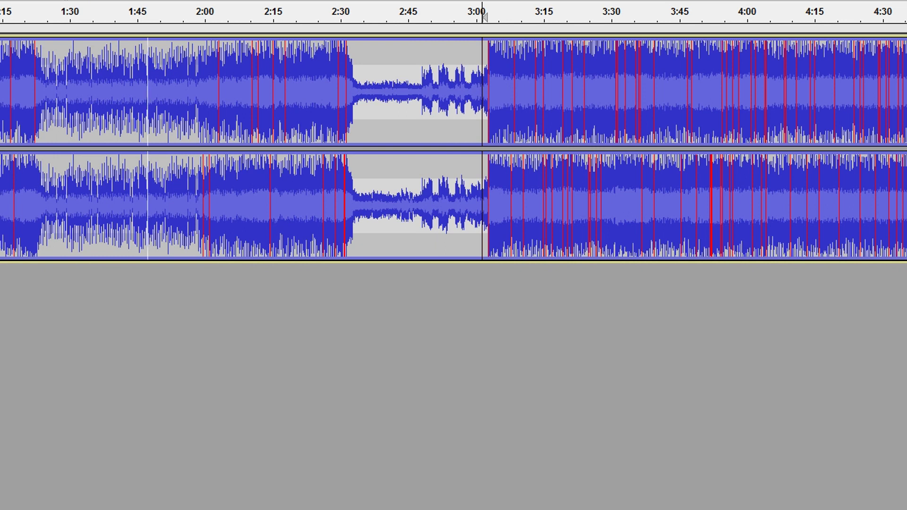
Step: Reopen Kn0ck0ut, switch Extract centre off and preview the song again
left_click(5, 1)
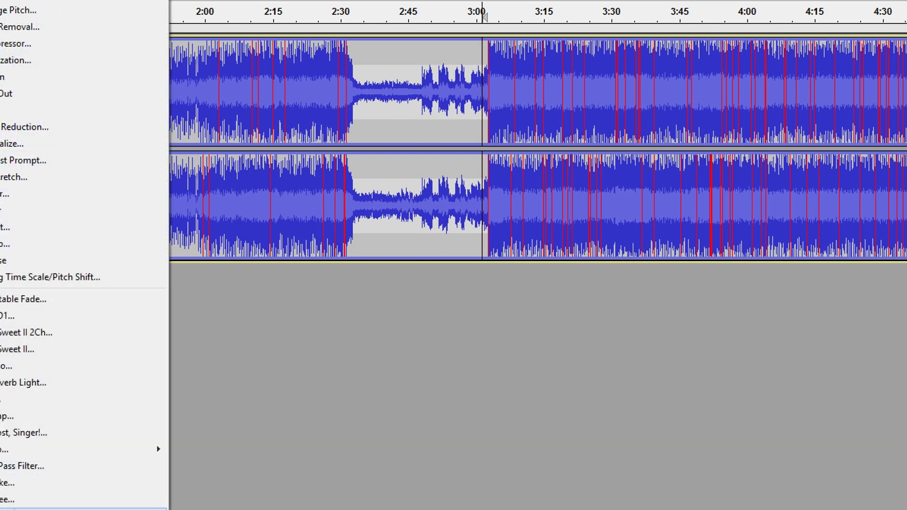
left_click(21, 498)
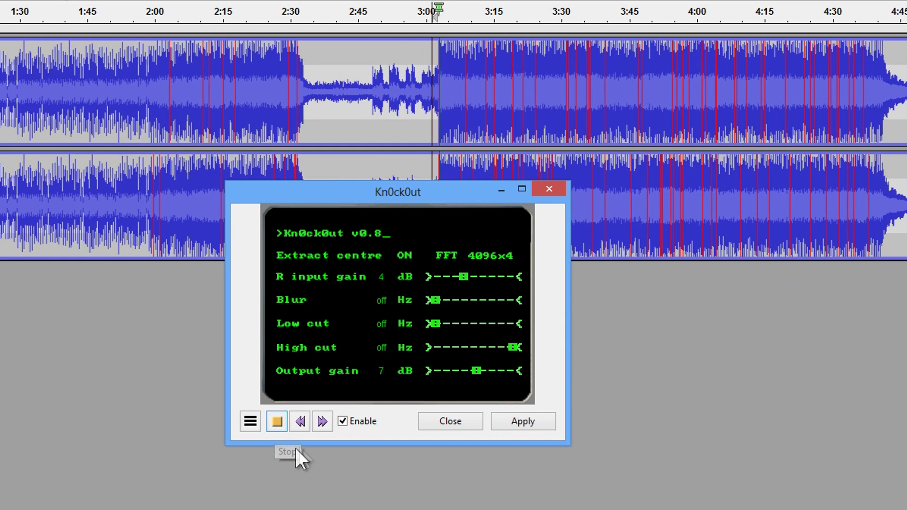
left_click(273, 426)
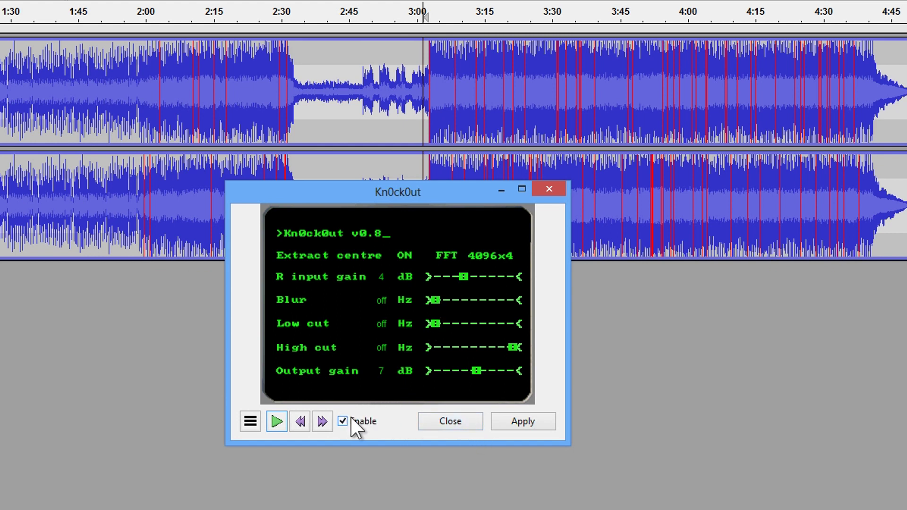
left_click(282, 424)
left_click(405, 256)
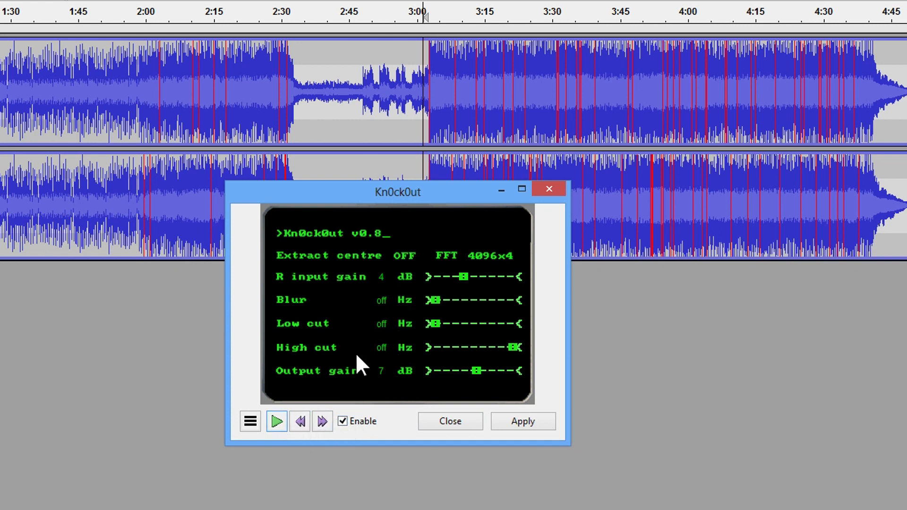
left_click(272, 424)
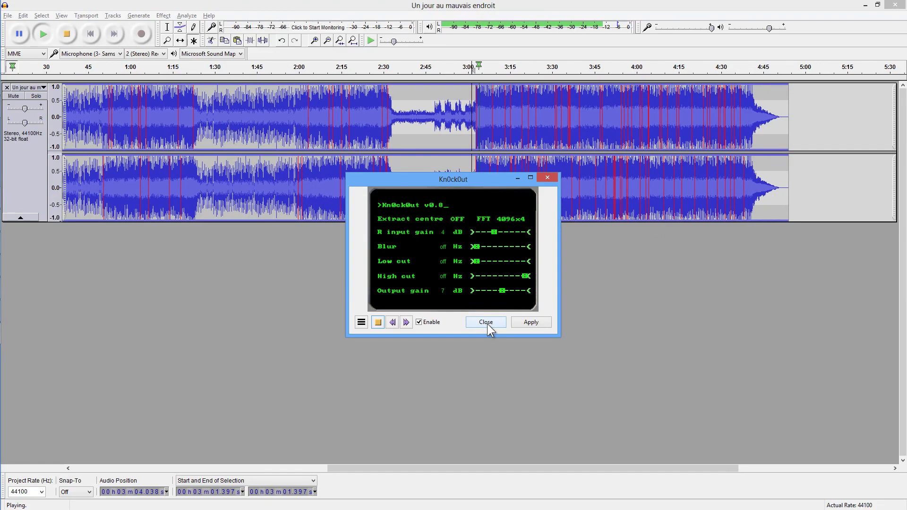
Step: Close Kn0ck0ut unapplied, stop playback, set the cursor at 2:40.906 and open Get Lost, Singer!
left_click(486, 322)
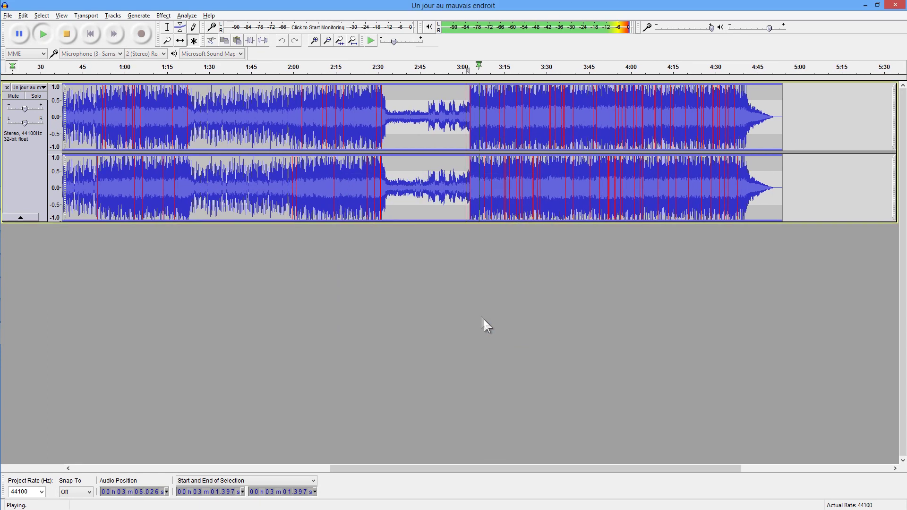
left_click(67, 34)
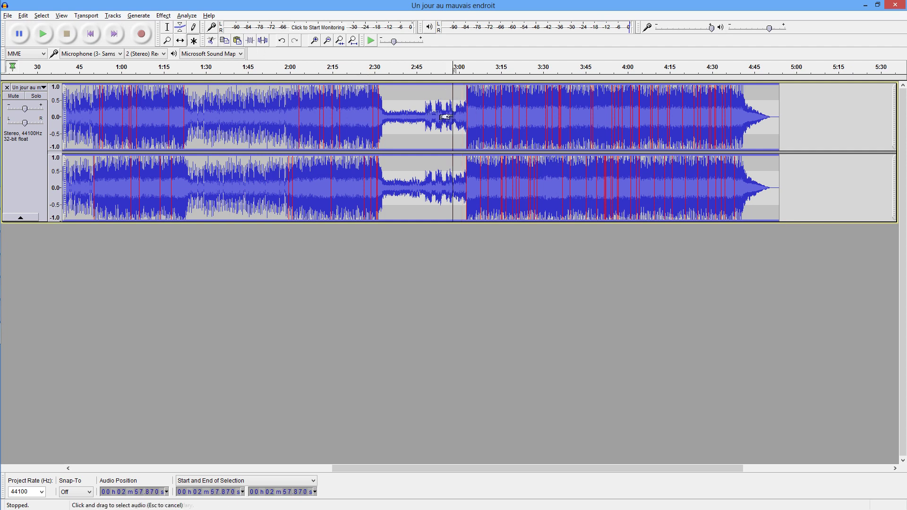
left_click(406, 118)
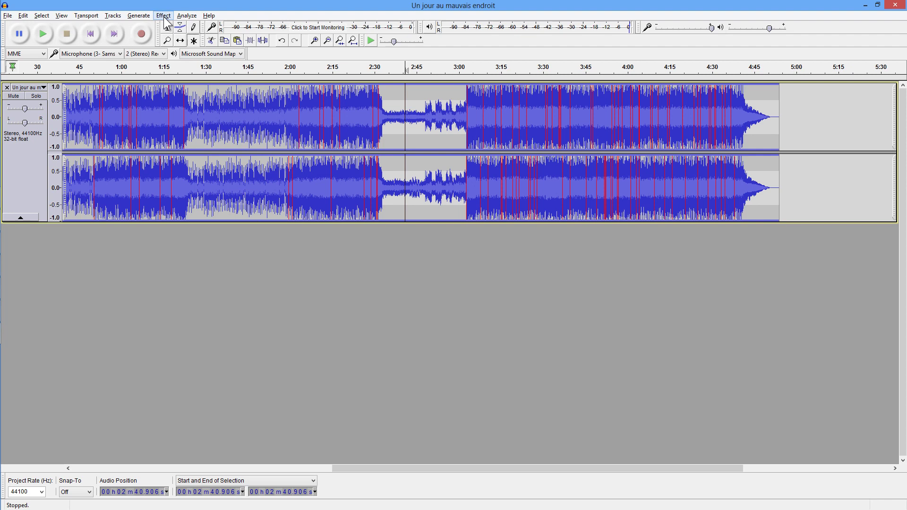
left_click(163, 15)
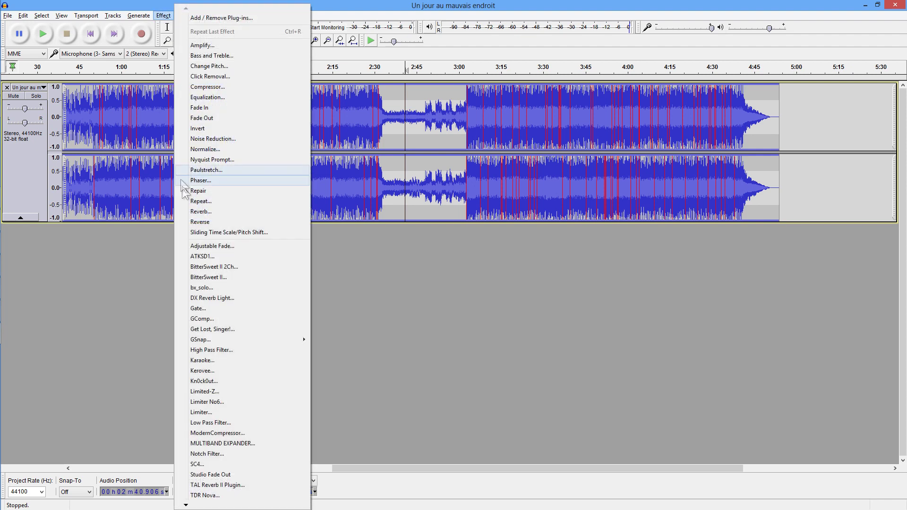
left_click(228, 329)
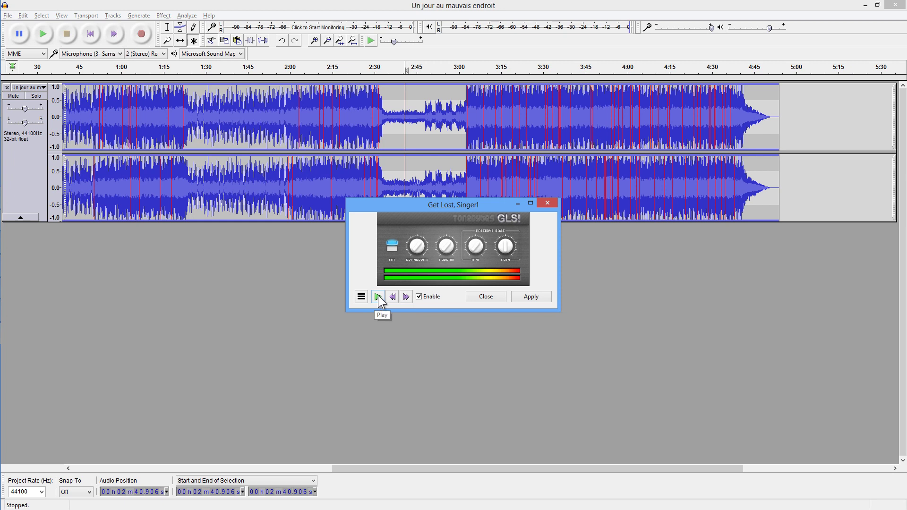
left_click(379, 297)
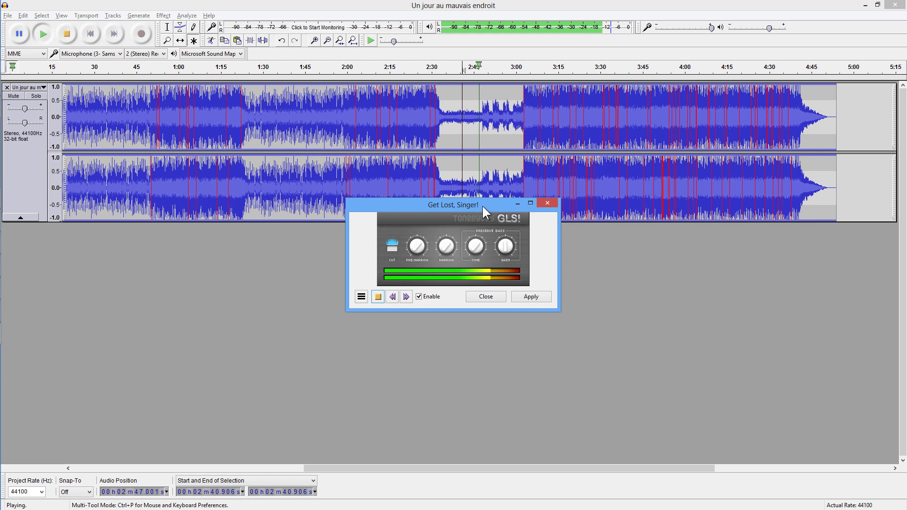
left_click_drag(482, 205, 487, 231)
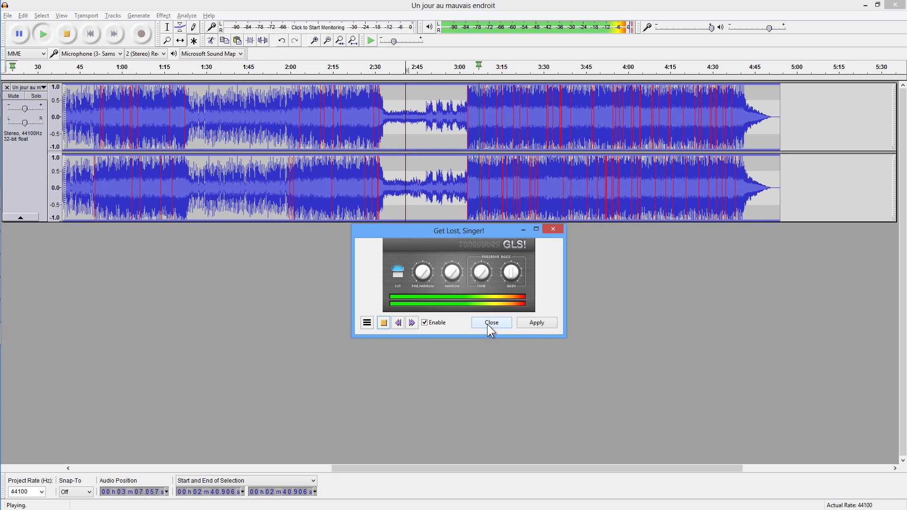
left_click(382, 322)
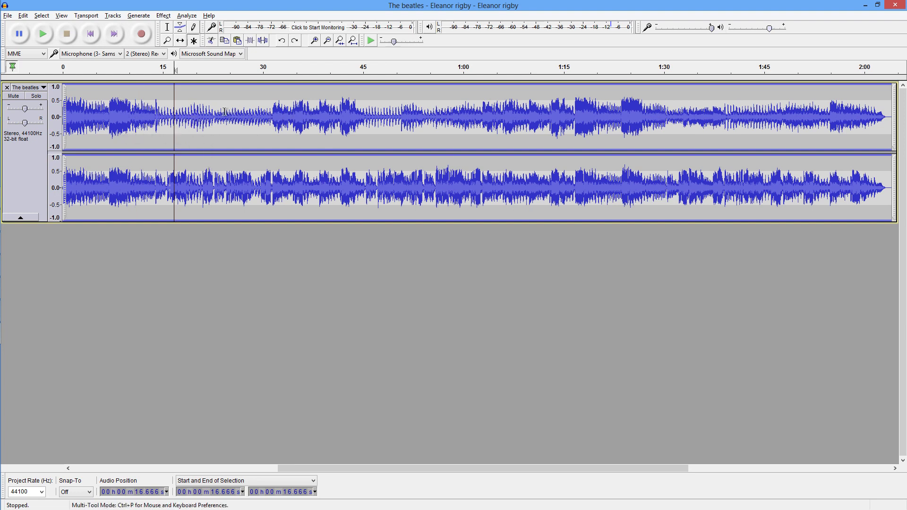
Step: Play Eleanor Rigby from about 20.6 seconds, then stop playback
left_click_drag(160, 114, 290, 114)
key("Escape")
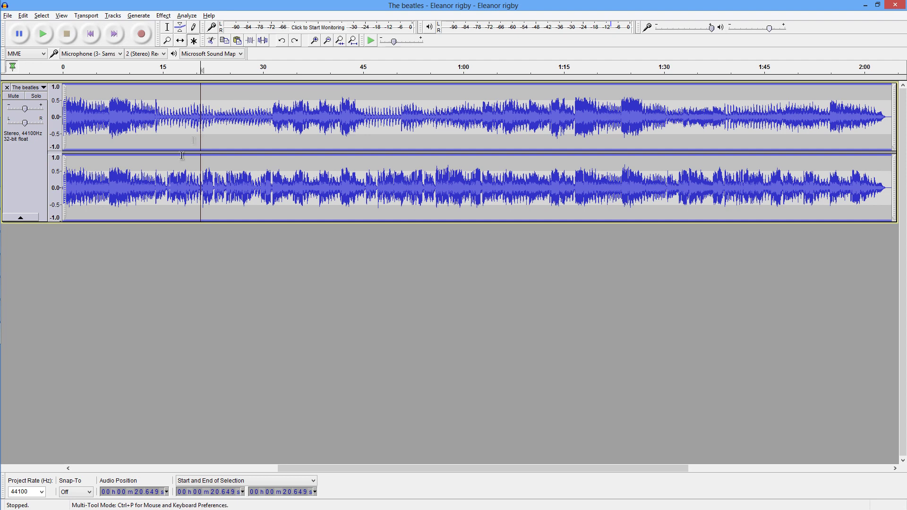
left_click(43, 34)
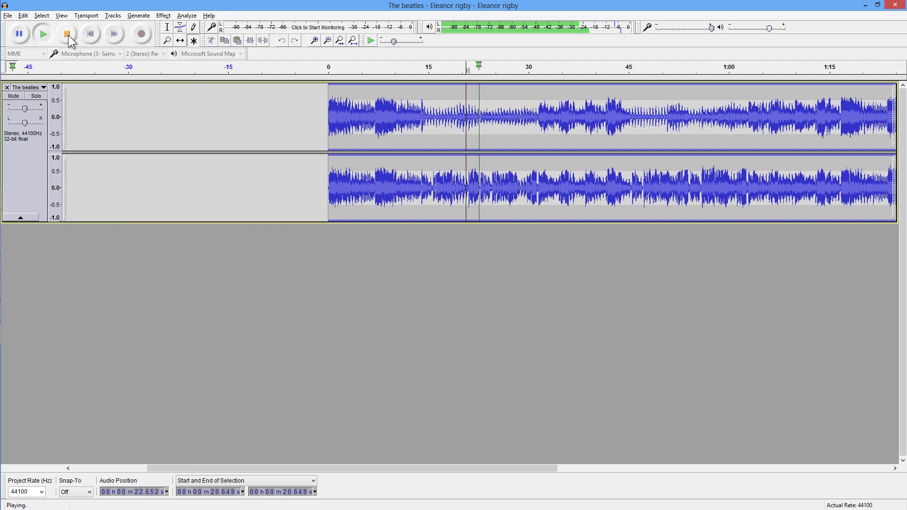
left_click(68, 35)
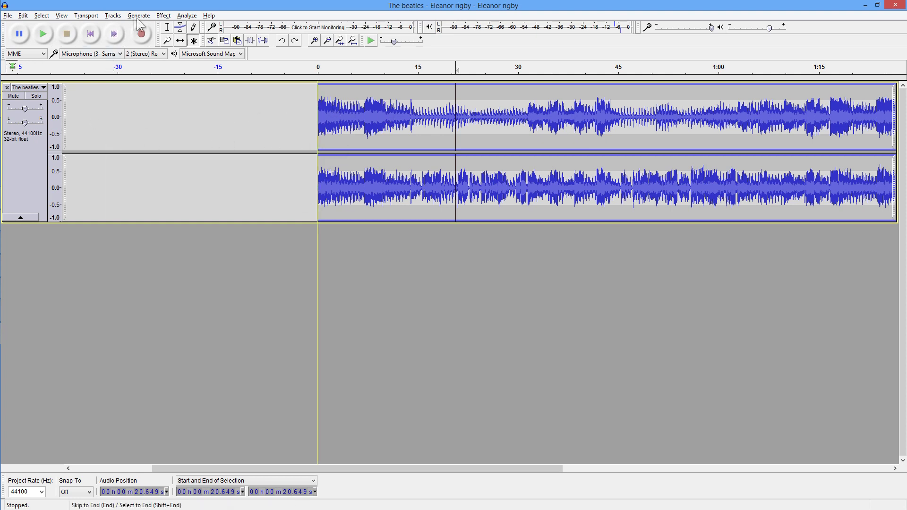
Step: Open Kn0ck0ut on Eleanor Rigby, load its Defaults preset and move the window lower
left_click(163, 15)
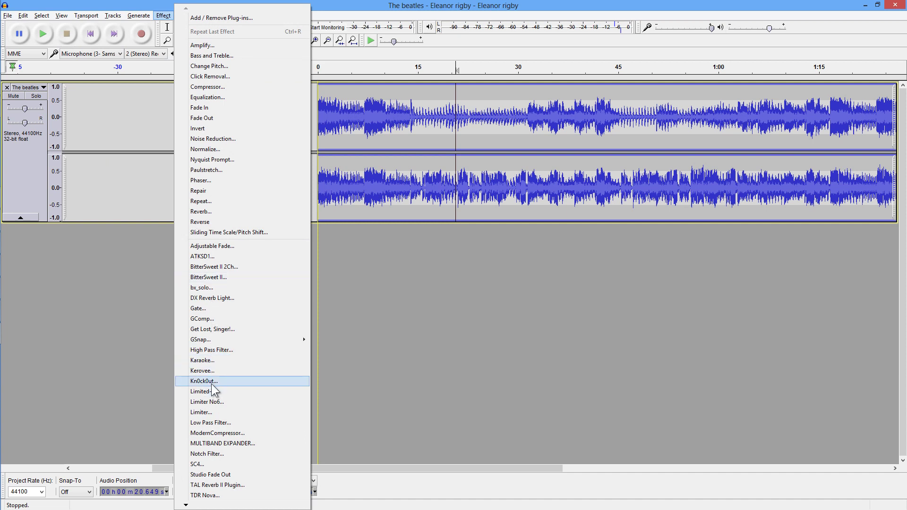
left_click(208, 381)
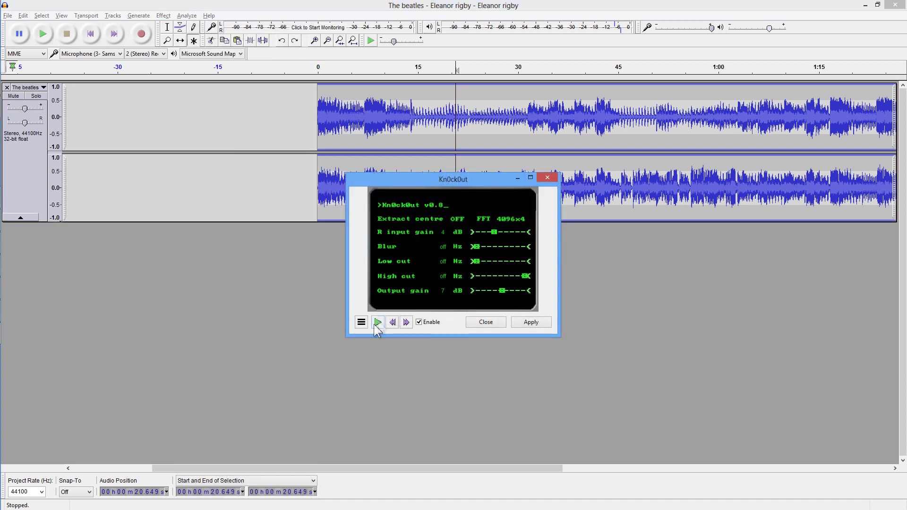
left_click(361, 322)
mouse_move(411, 371)
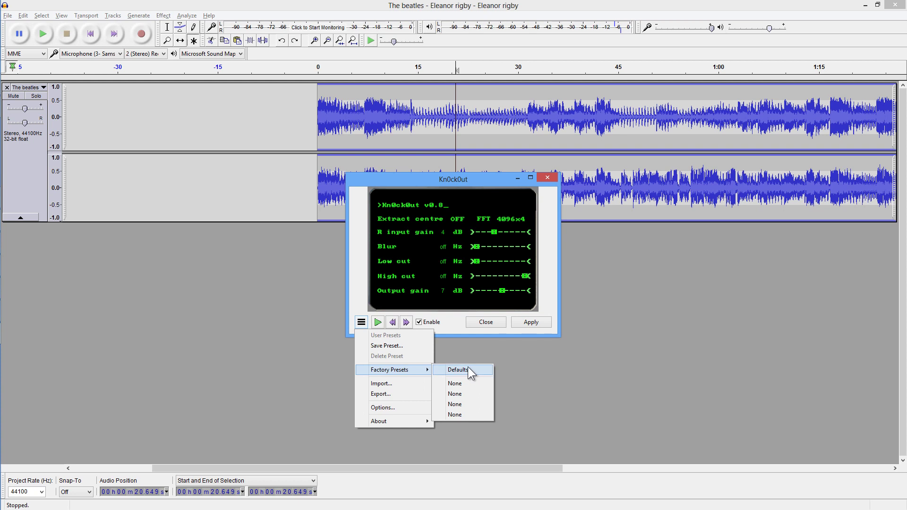
left_click(468, 370)
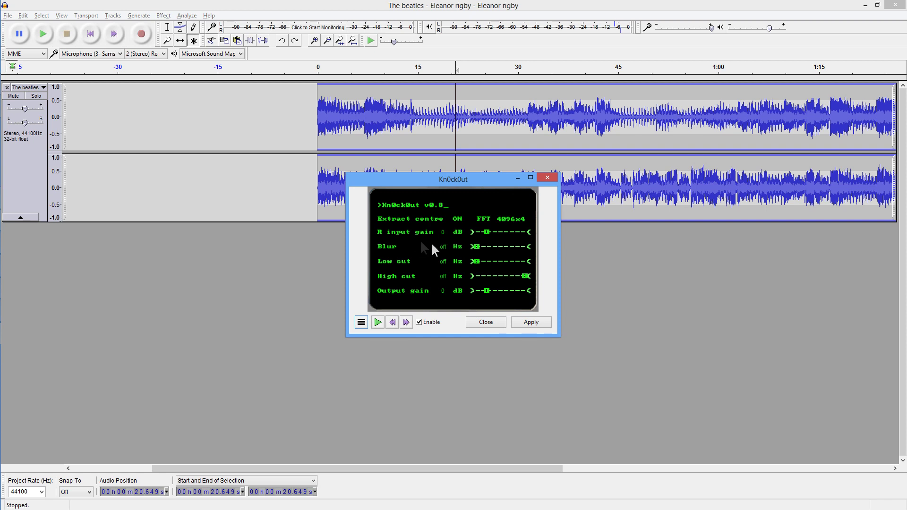
left_click_drag(471, 189, 472, 242)
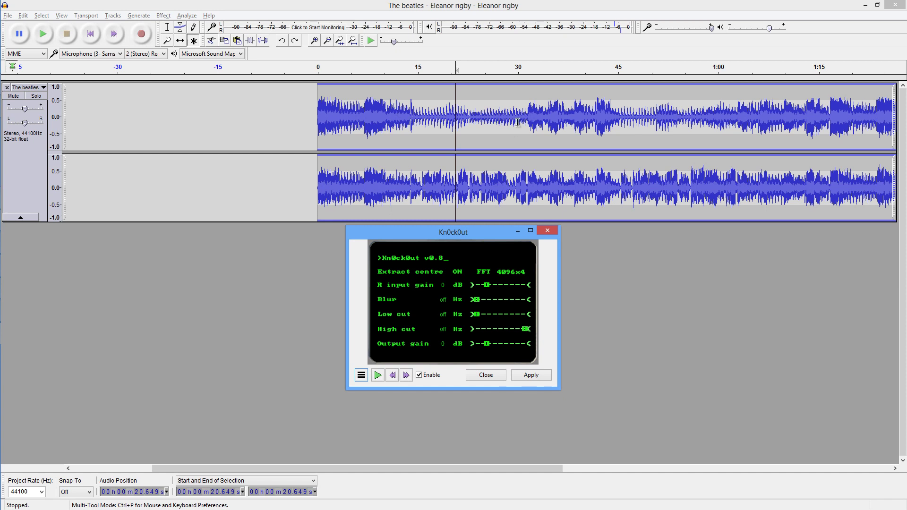
Step: Preview Kn0ck0ut at full playback volume, set output gain to 8 dB, then stop
left_click(378, 375)
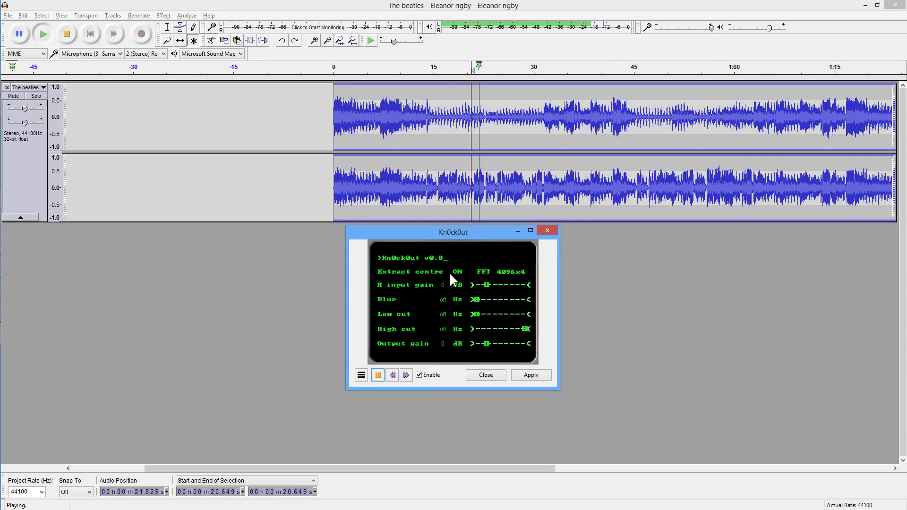
left_click_drag(486, 344, 484, 343)
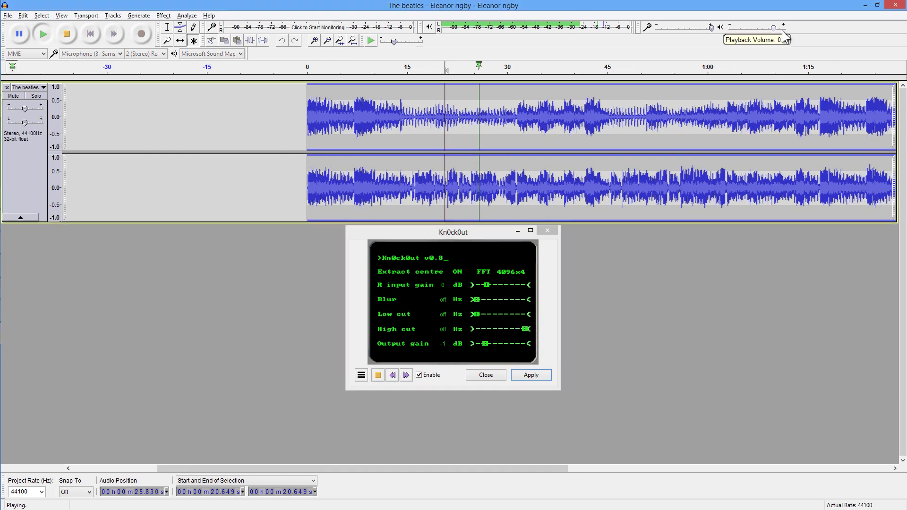
left_click_drag(784, 37, 784, 34)
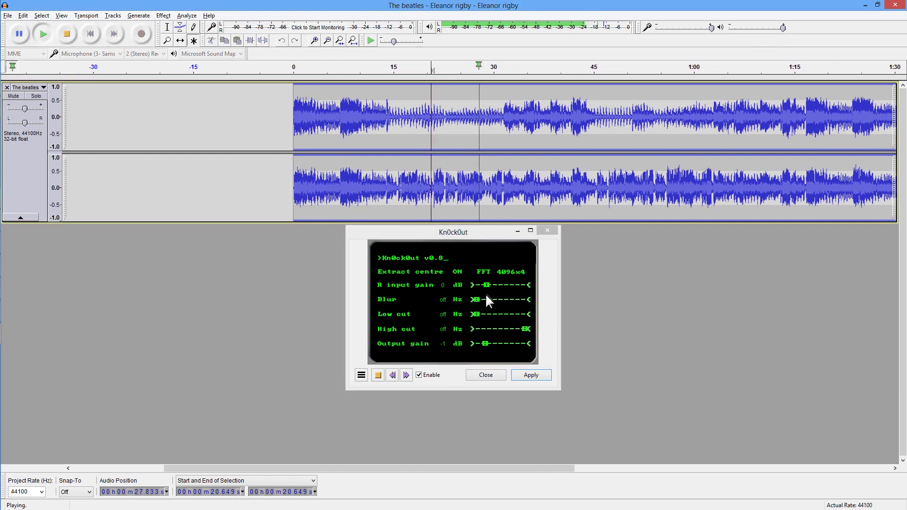
left_click(482, 344)
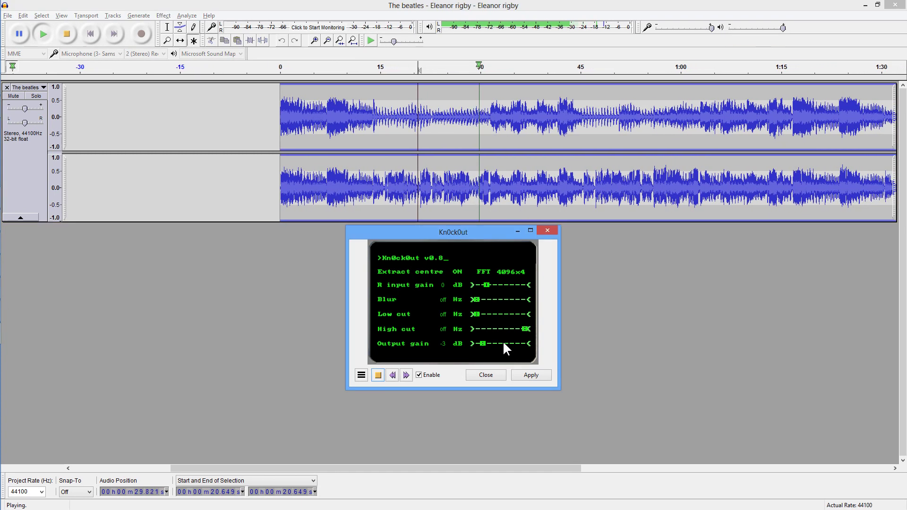
left_click(504, 343)
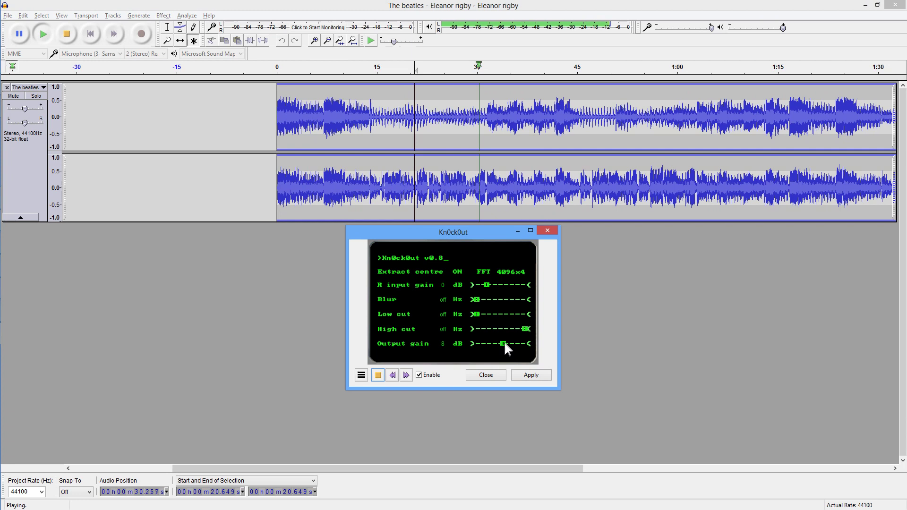
left_click(378, 375)
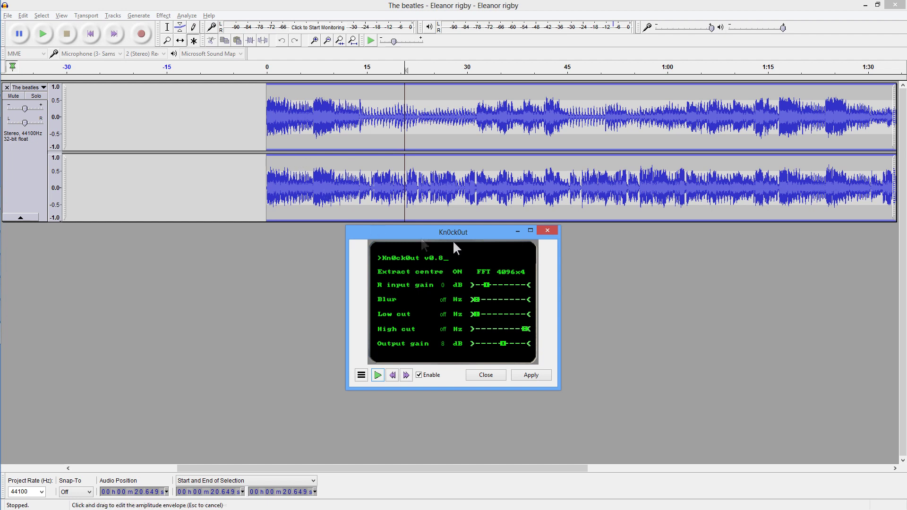
Step: Swap the track's left and right stereo channels and preview Kn0ck0ut on the result
left_click(39, 90)
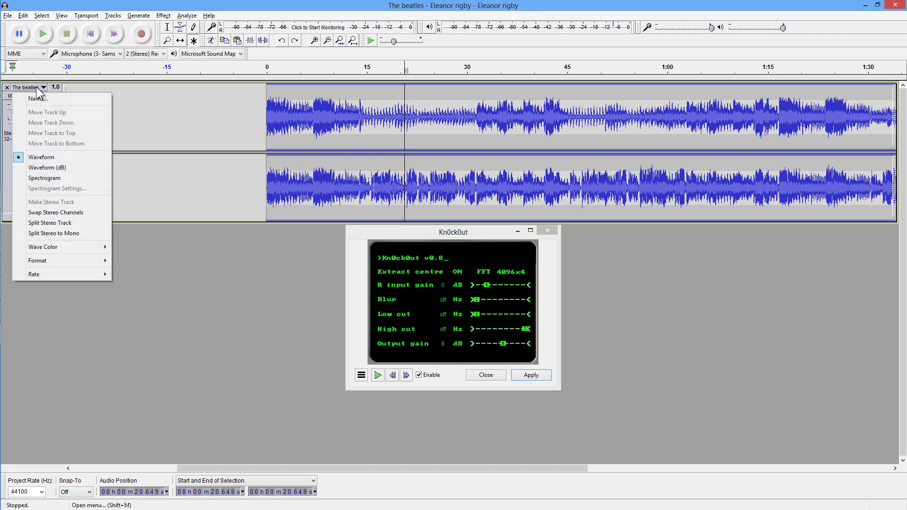
left_click(63, 213)
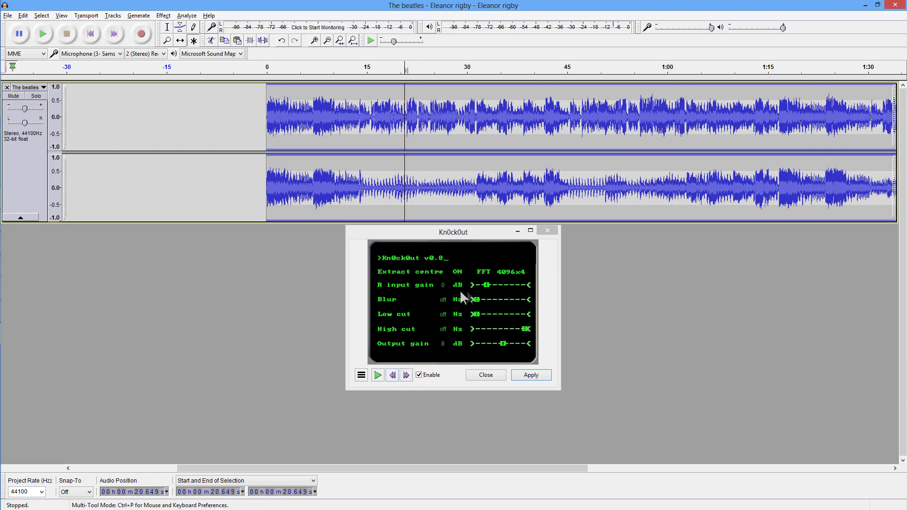
left_click(378, 374)
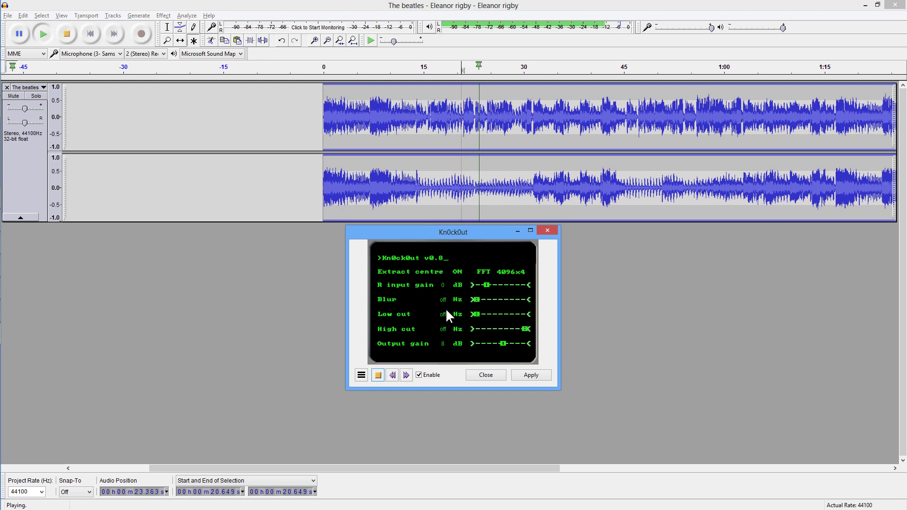
left_click(377, 376)
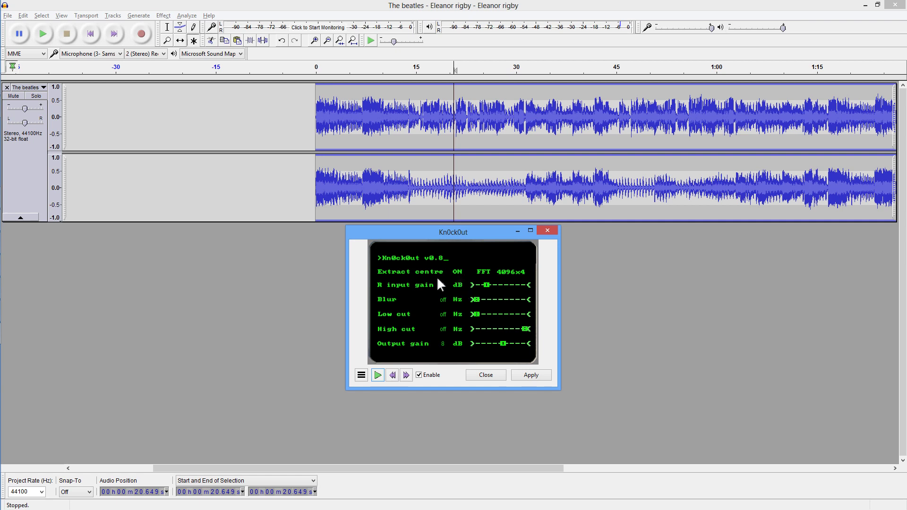
Step: Switch Kn0ck0ut's Extract centre off and raise R input gain to 6 dB, previewing each change
left_click(457, 272)
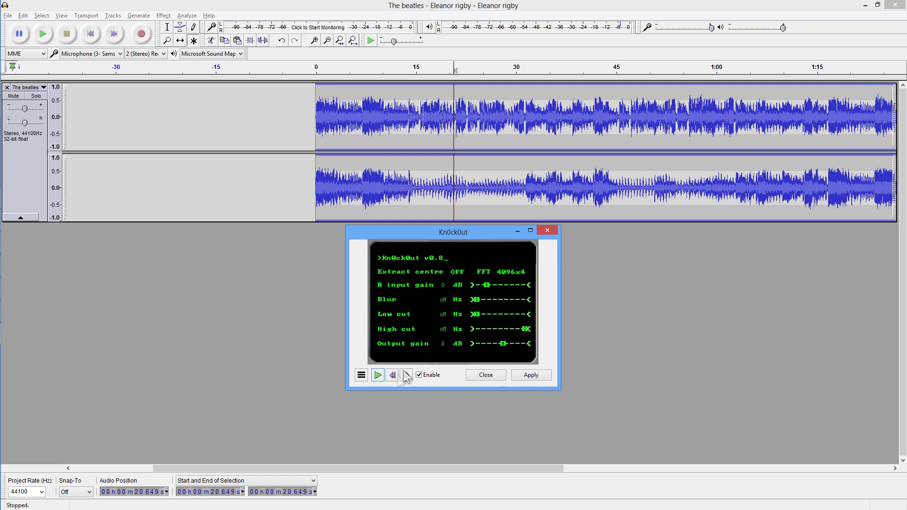
left_click(377, 375)
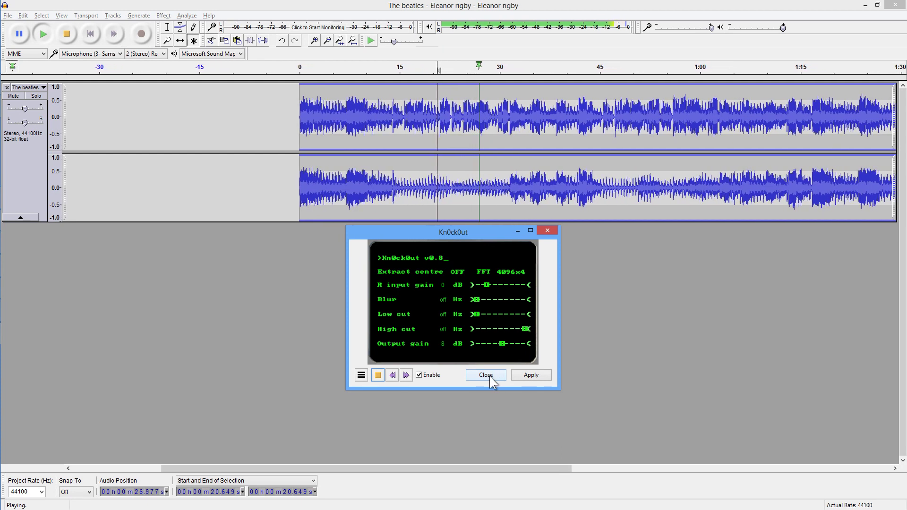
left_click(378, 375)
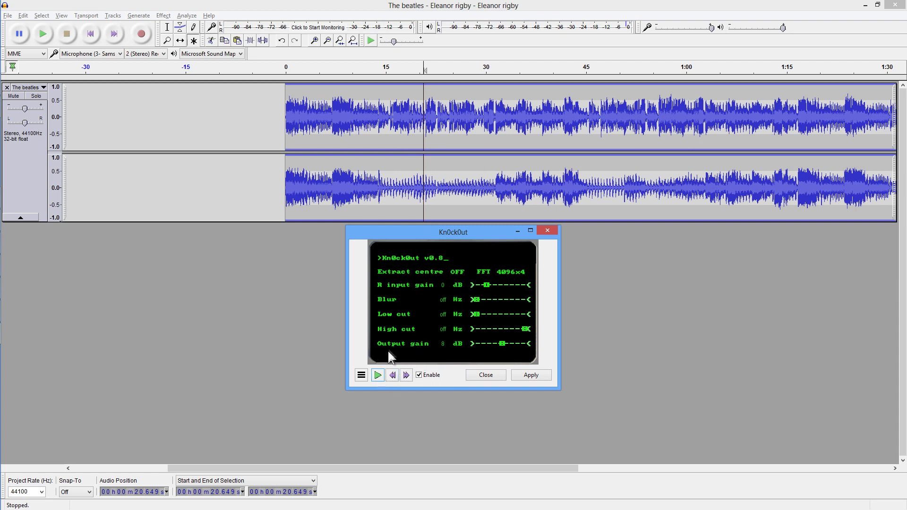
left_click(377, 375)
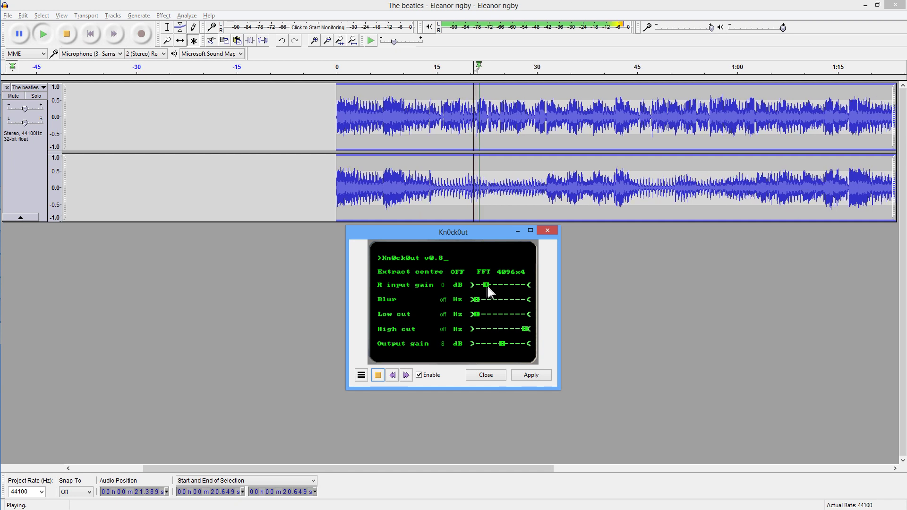
left_click_drag(487, 285, 498, 285)
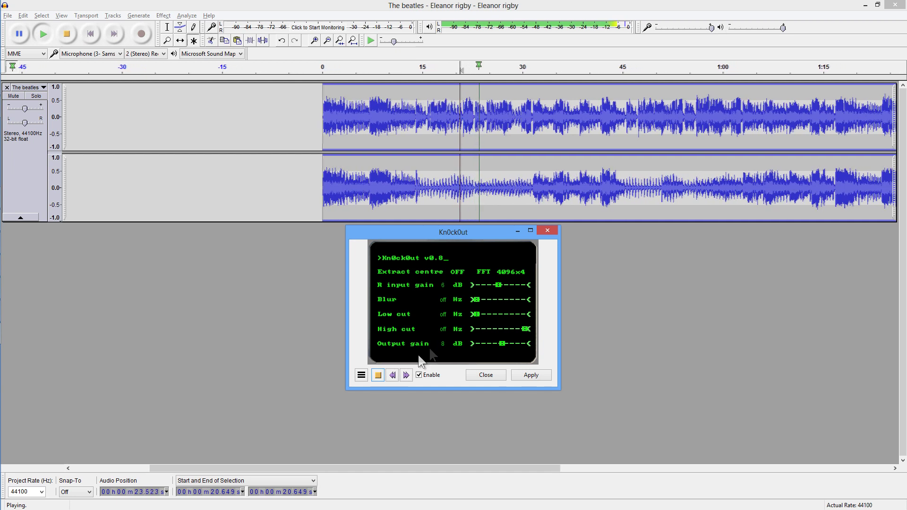
left_click(377, 375)
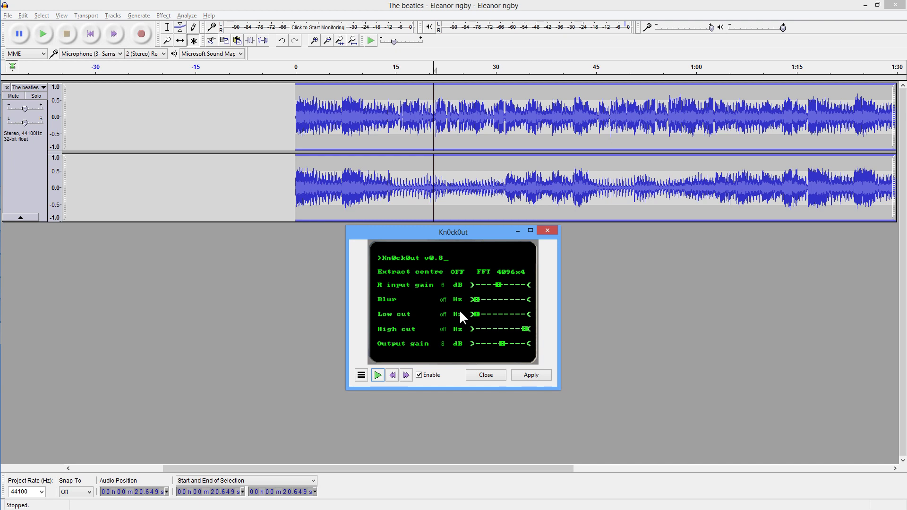
Step: Select 17.184–28.357 s of the waveform and apply Kn0ck0ut to that section
left_click(410, 121)
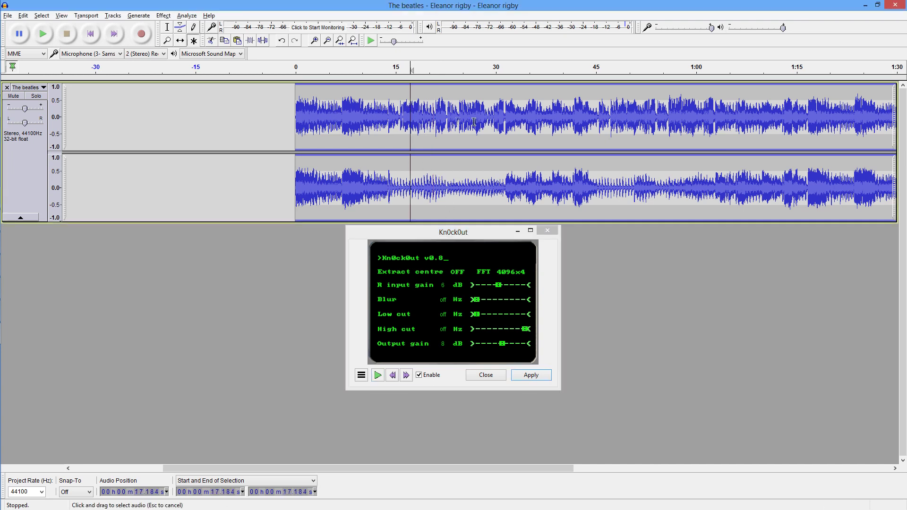
left_click(485, 122, "shift")
left_click(537, 377)
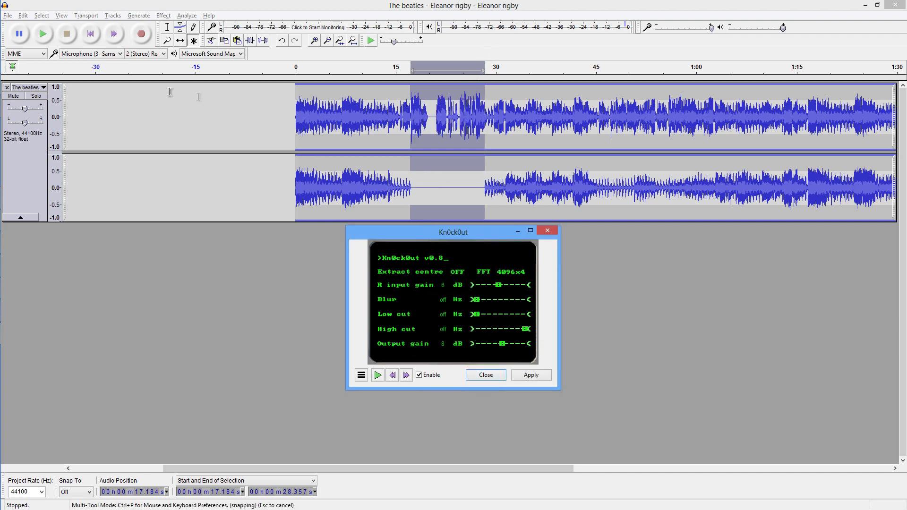
Step: Uncheck Enable, preview the processed section, and close the Kn0ck0ut window
left_click(419, 376)
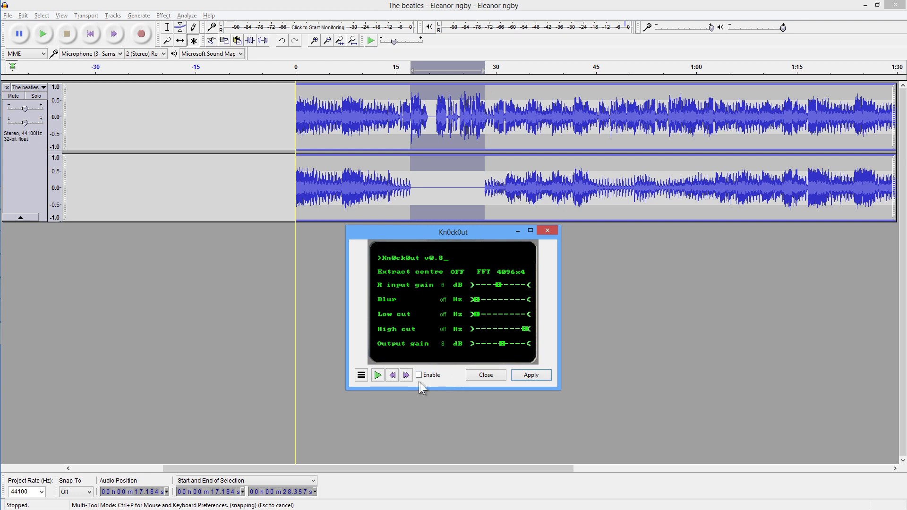
left_click(379, 375)
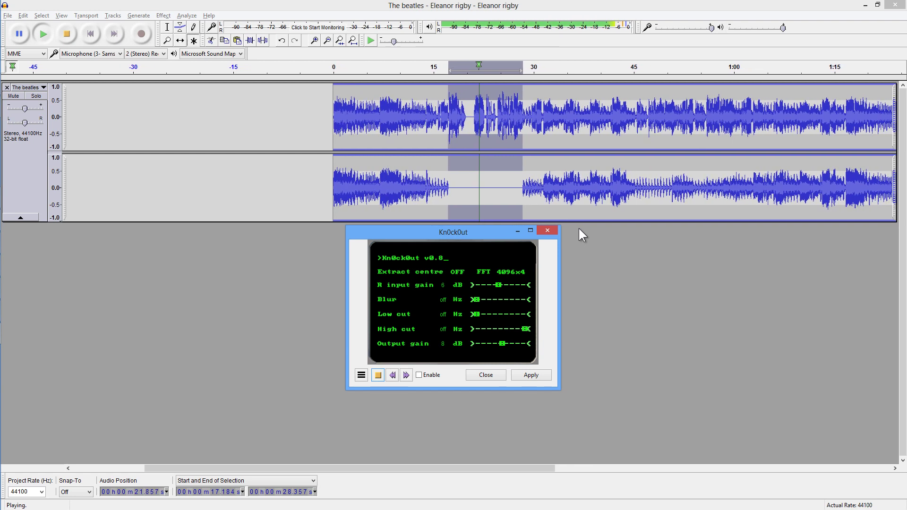
left_click(486, 375)
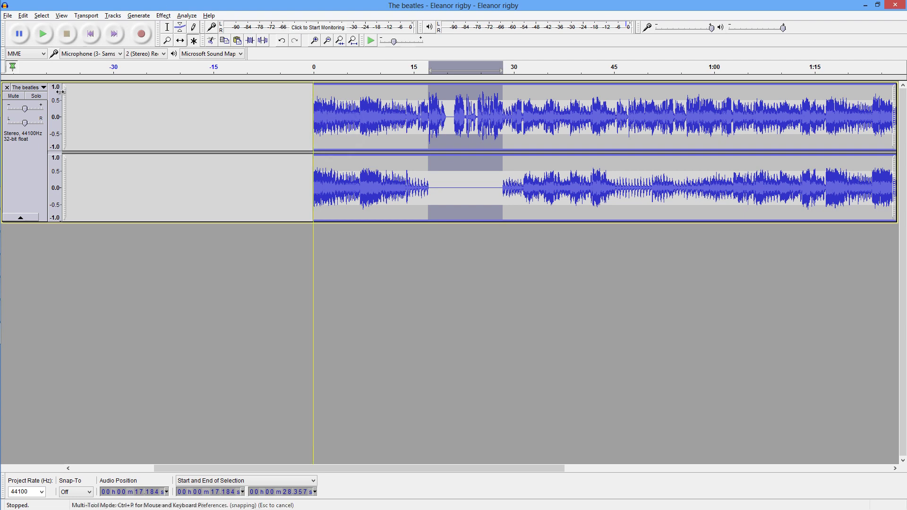
Step: Split the Eleanor Rigby stereo track into two mono tracks and delete the lower one
left_click(31, 88)
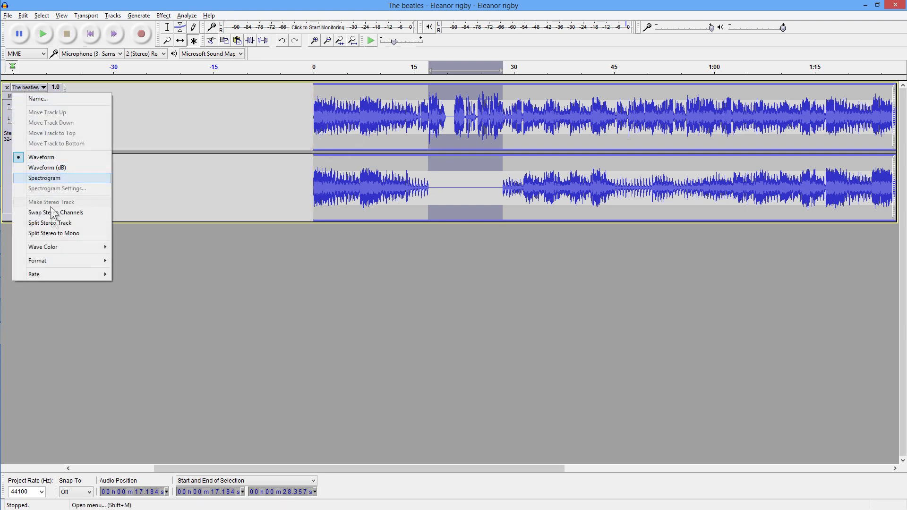
left_click(54, 233)
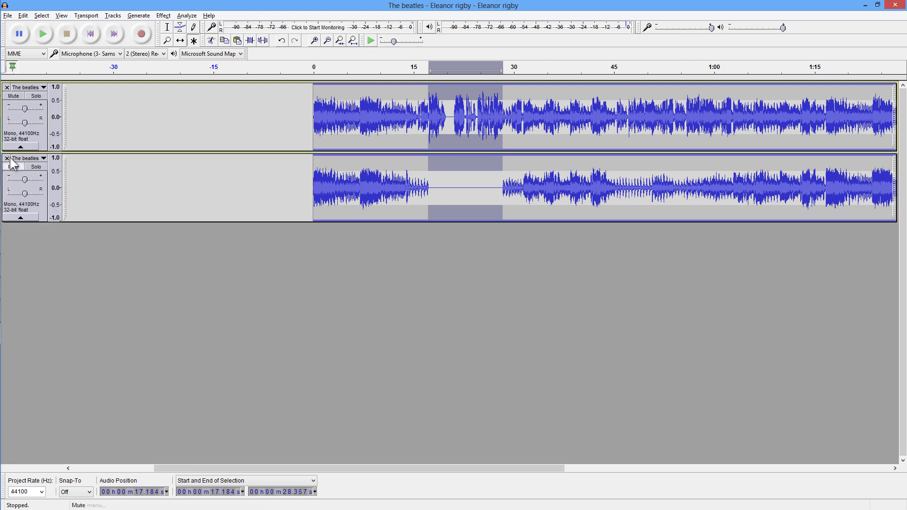
left_click(6, 159)
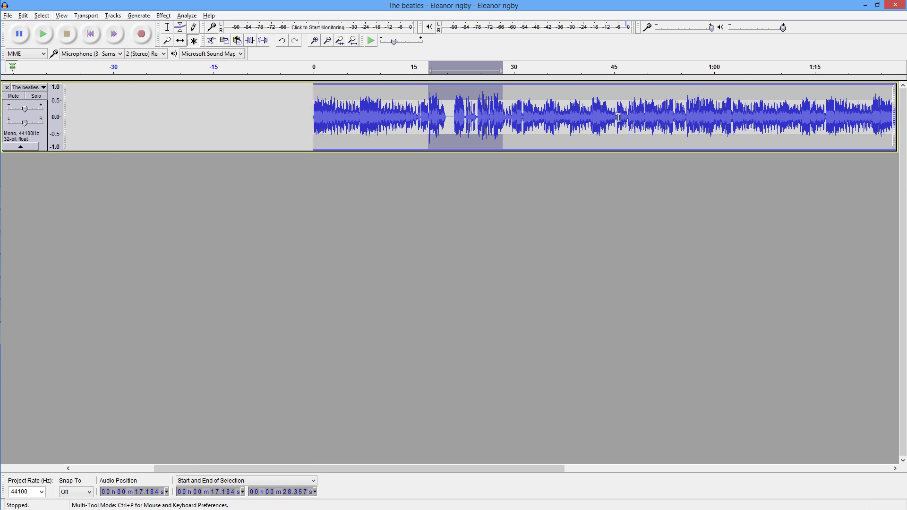
Step: Duplicate the remaining mono track and join both copies into one stereo track
left_click(31, 137)
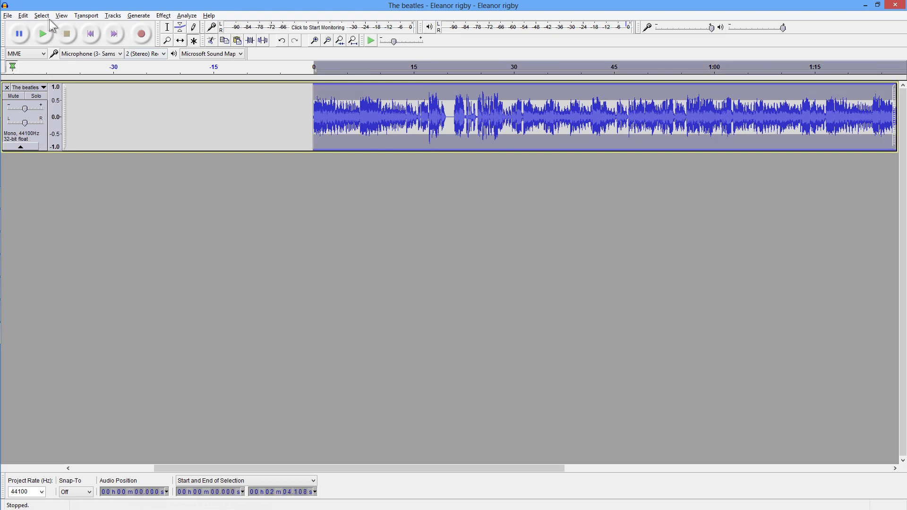
left_click(23, 15)
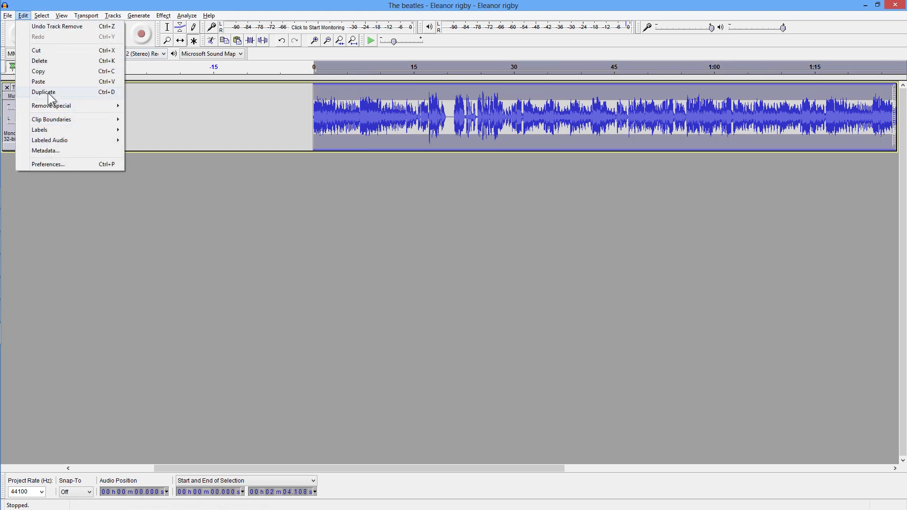
left_click(50, 91)
left_click(26, 88)
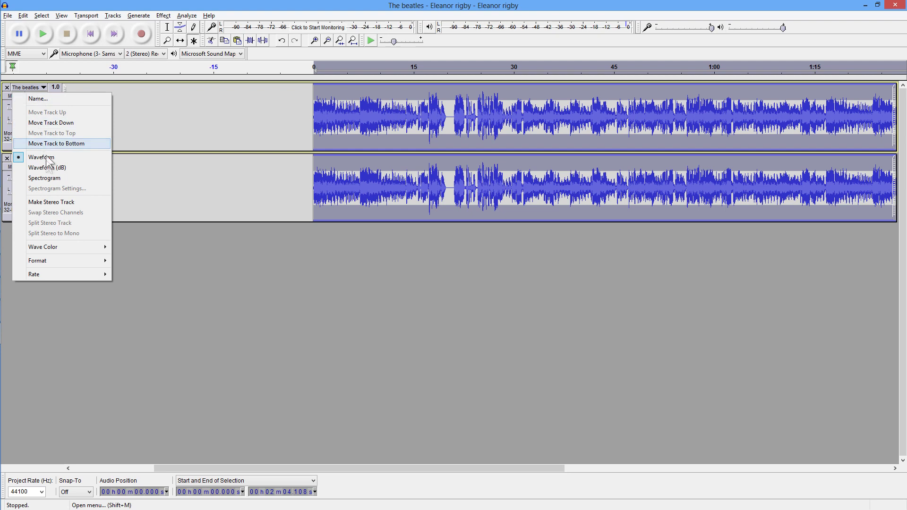
left_click(53, 202)
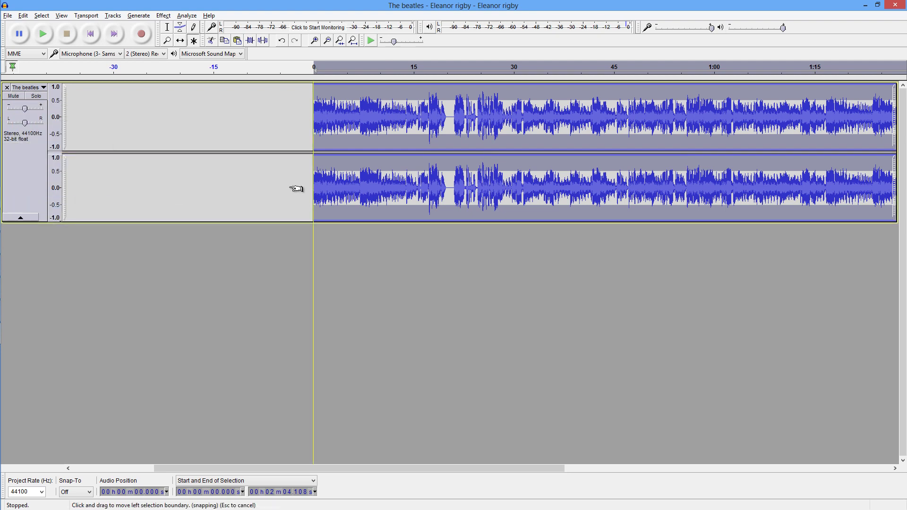